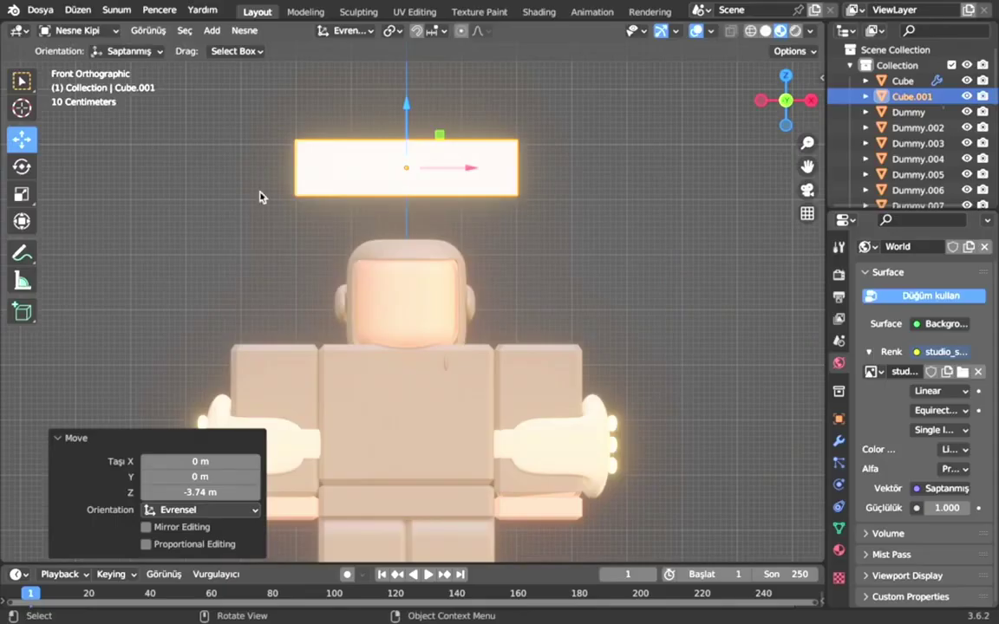
# Stretch the cube wider along X and flatten it along Z
pyautogui.press('s')
pyautogui.press('x')
pyautogui.click(433, 225)
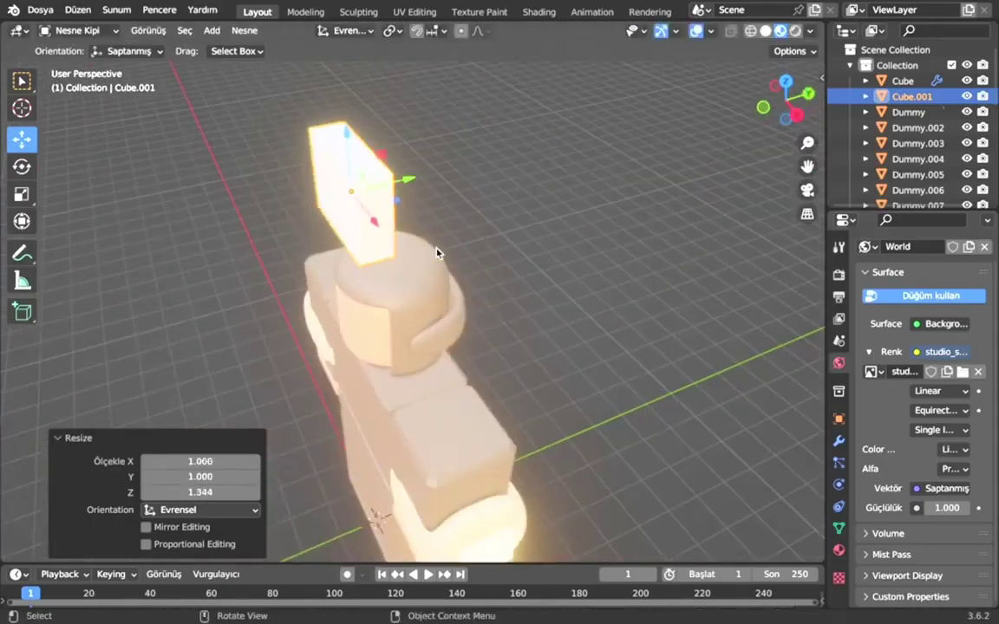
pyautogui.press('s')
pyautogui.press('z')
pyautogui.click(343, 191)
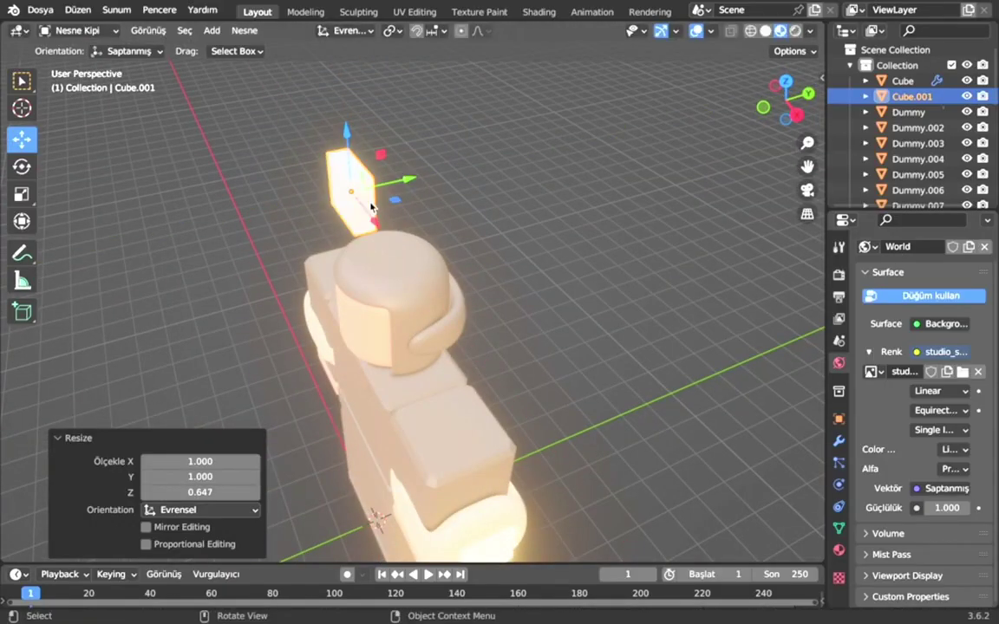
pyautogui.click(765, 105)
# Reposition and rotate the flattened cube around its axes
pyautogui.press('g')
pyautogui.press('z')
pyautogui.click(555, 372)
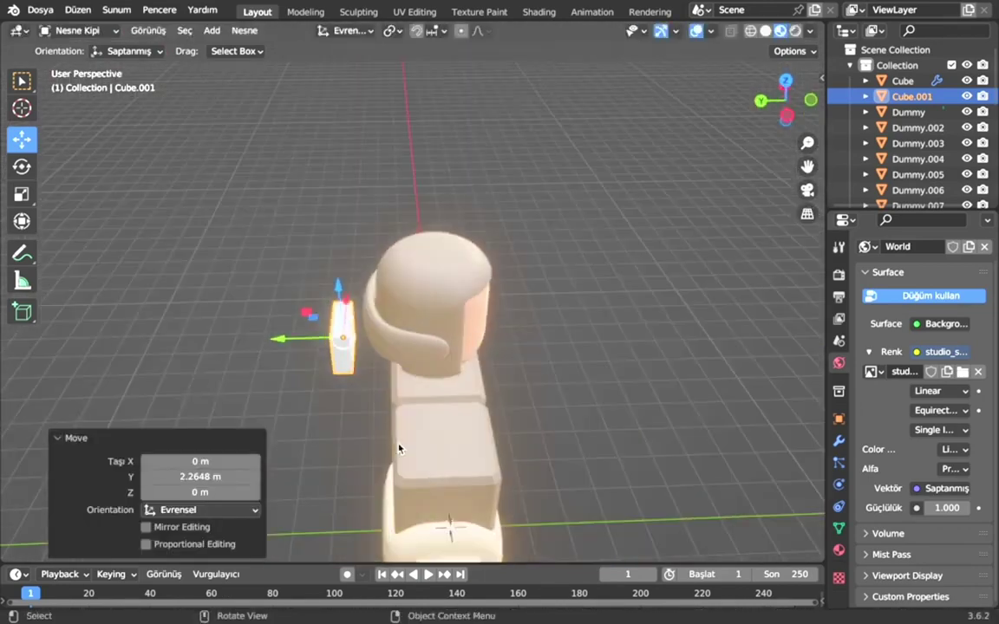
pyautogui.press('r')
pyautogui.press('x')
pyautogui.press('z')
pyautogui.click(290, 321)
# Move the block along Y and X against the side of the head at ear height
pyautogui.press('ctrl+KP_3')
pyautogui.press('g')
pyautogui.press('y')
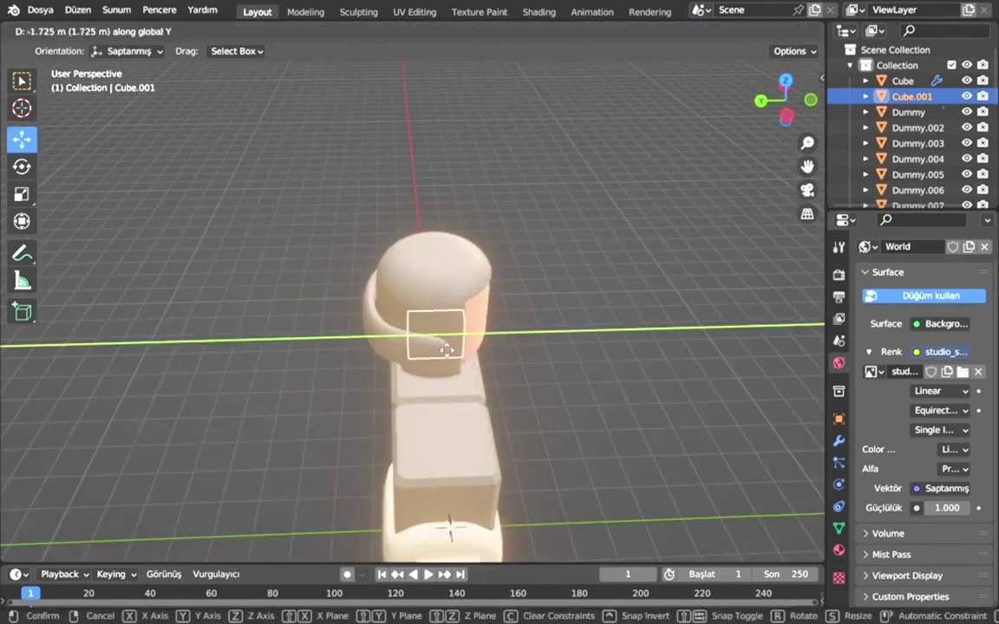
pyautogui.click(438, 345)
pyautogui.press('g')
pyautogui.press('x')
pyautogui.click(512, 255)
pyautogui.moveTo(511, 256); pyautogui.dragTo(629, 178, button='middle')
pyautogui.press('KP_1')
pyautogui.press('g')
pyautogui.press('x')
pyautogui.press('z')
pyautogui.click(504, 202)
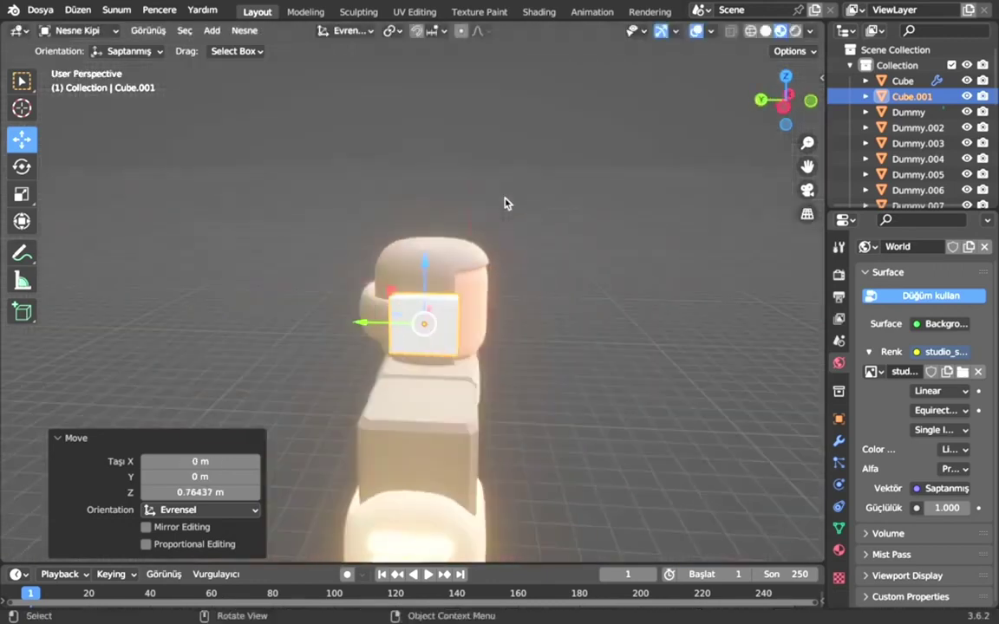
# Resize the block along depth and height and nudge it vertically
pyautogui.press('ctrl+KP_3')
pyautogui.press('s')
pyautogui.press('y')
pyautogui.click(547, 364)
pyautogui.press('s')
pyautogui.press('z')
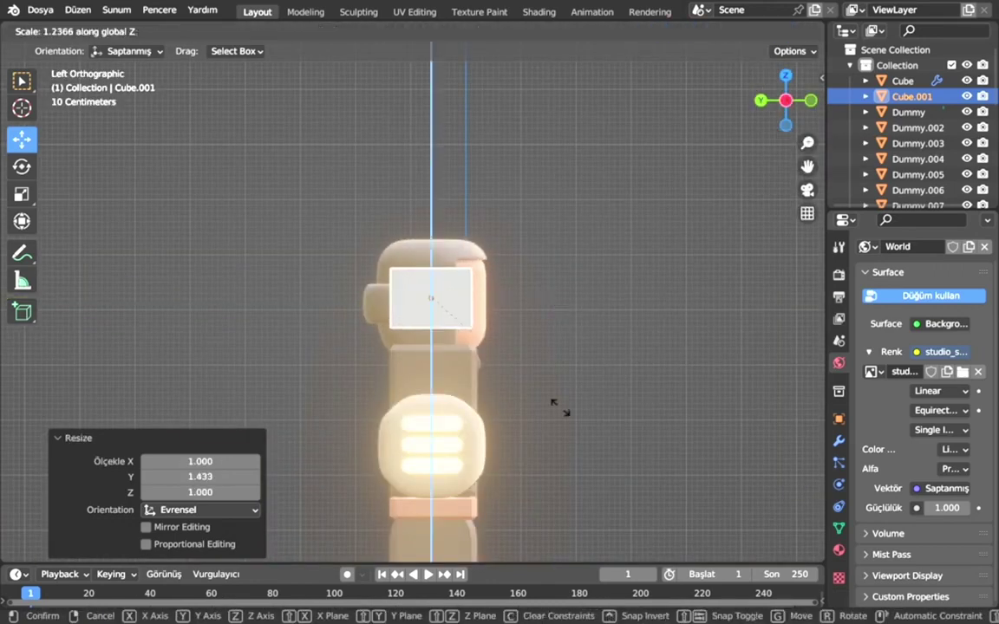
pyautogui.press('g')
pyautogui.click(555, 437)
pyautogui.moveTo(555, 437); pyautogui.dragTo(607, 364, button='middle')
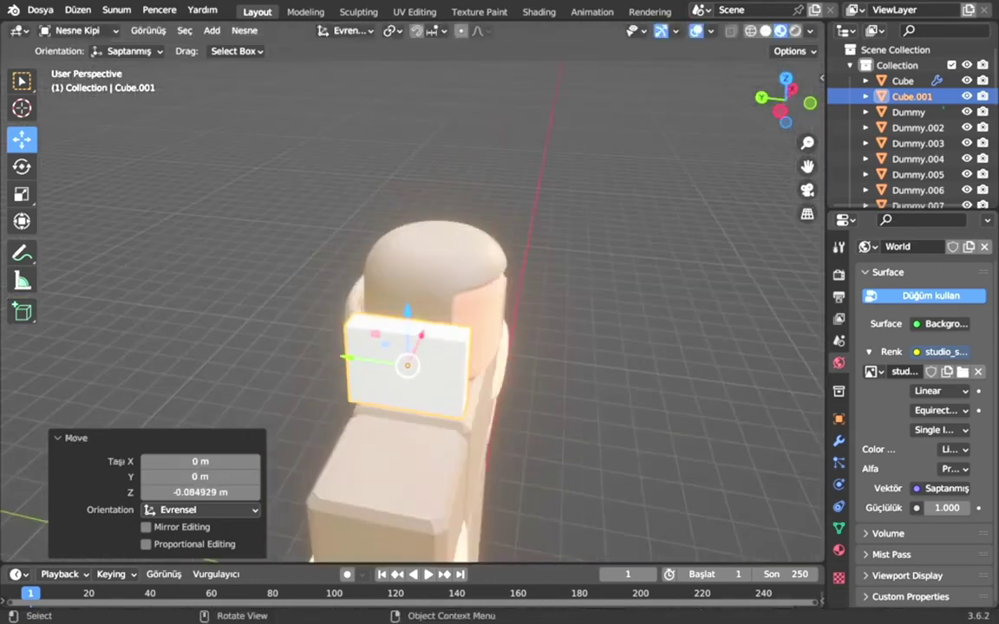
pyautogui.click(782, 110)
# Narrow the block along Y and adjust its Z height into earcup proportions, then start adding a modifier
pyautogui.press('s')
pyautogui.press('y')
pyautogui.click(564, 329)
pyautogui.press('s')
pyautogui.press('z')
pyautogui.click(499, 347)
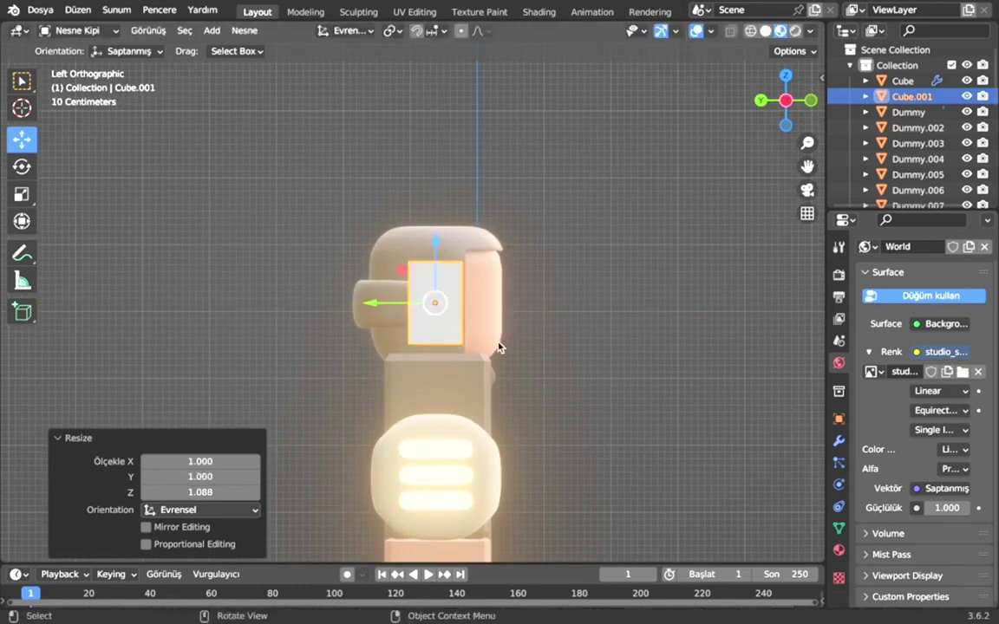
pyautogui.moveTo(500, 348); pyautogui.dragTo(520, 303, button='middle')
pyautogui.click(839, 440)
pyautogui.click(924, 271)
# Add a Subdivision Surface modifier and three centred loop cuts across the earcup in Edit Mode
pyautogui.click(669, 557)
pyautogui.press('Tab')
pyautogui.moveTo(669, 558); pyautogui.dragTo(629, 293, button='middle')
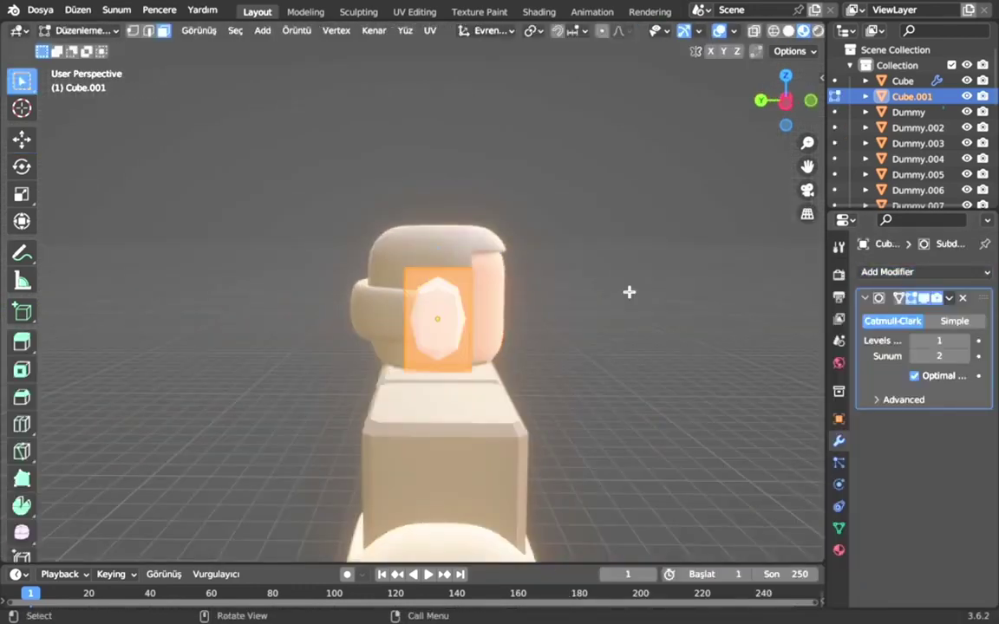
pyautogui.hotkey('ctrl', 'r')
pyautogui.scroll(2, 440, 262)
pyautogui.click(439, 262)
pyautogui.rightClick(439, 262)
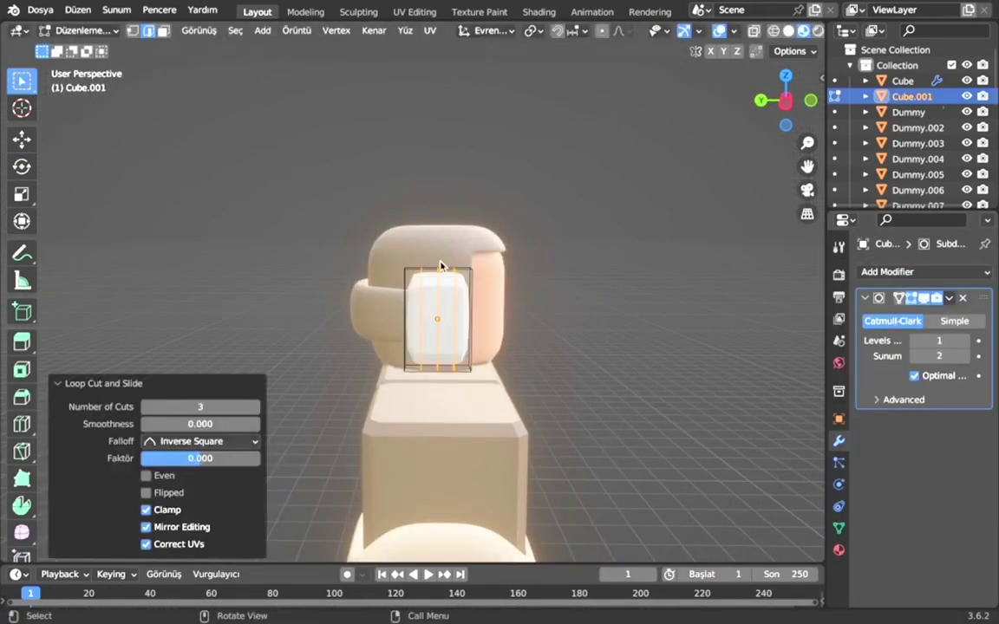
# Select the earcup's side face and widen it along Y
pyautogui.click(438, 281)
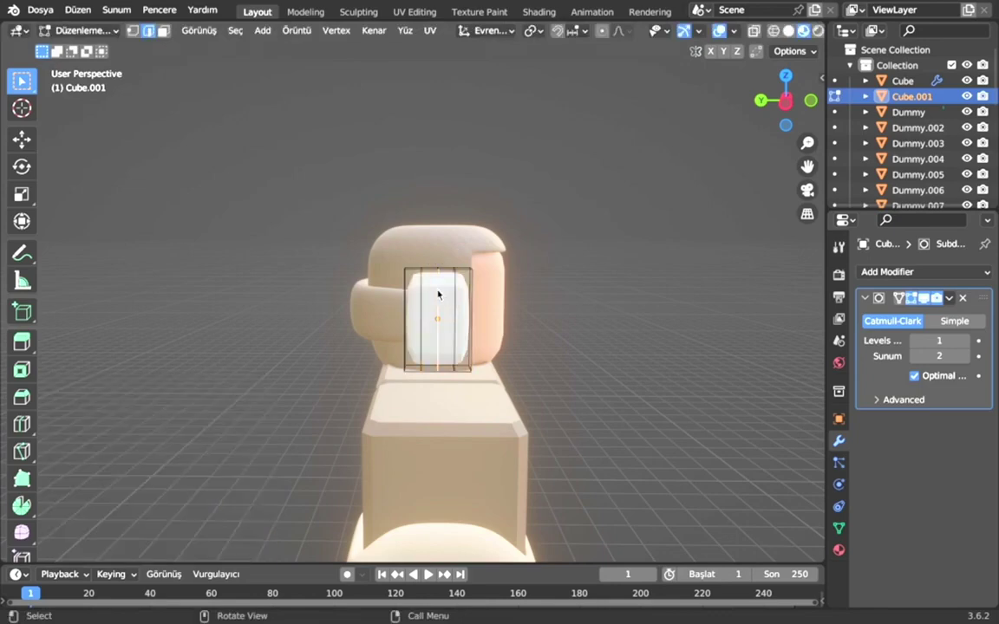
pyautogui.hotkey('shift', 'z')
pyautogui.click(783, 105)
pyautogui.hotkey('shift', 'z')
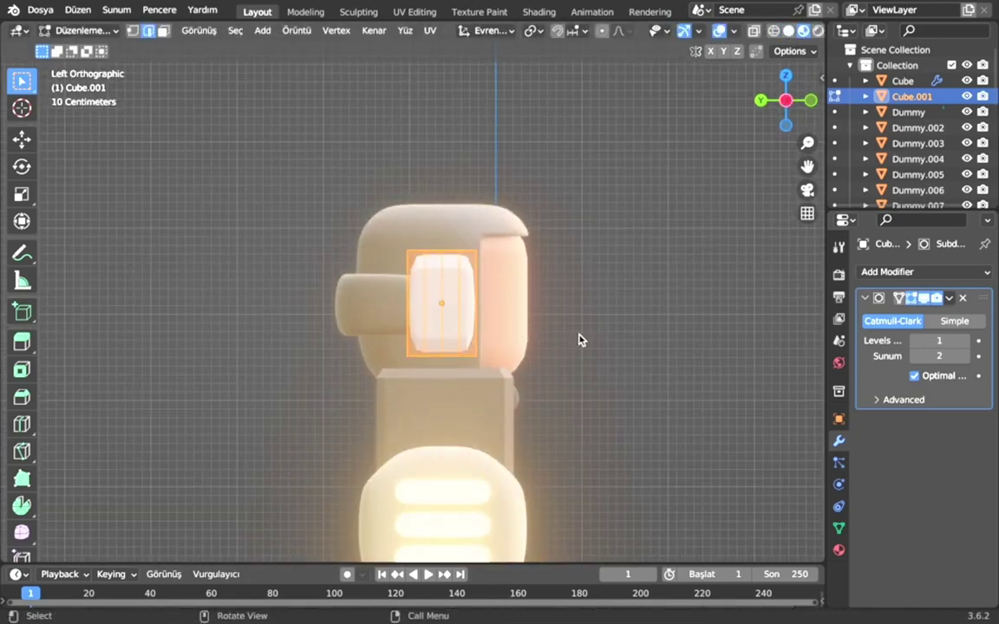
pyautogui.scroll(2, 452, 303)
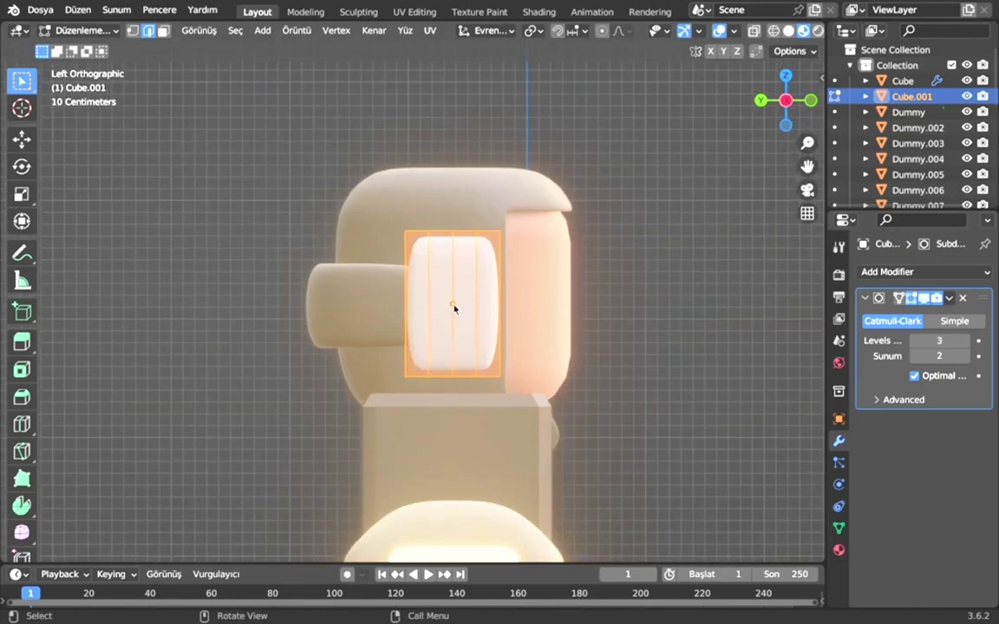
pyautogui.press('s')
pyautogui.press('y')
pyautogui.click(535, 356)
# Push the selected face outward along X and return to Object Mode
pyautogui.moveTo(785, 101); pyautogui.dragTo(817, 130)
pyautogui.click(785, 101)
pyautogui.press('g')
pyautogui.press('x')
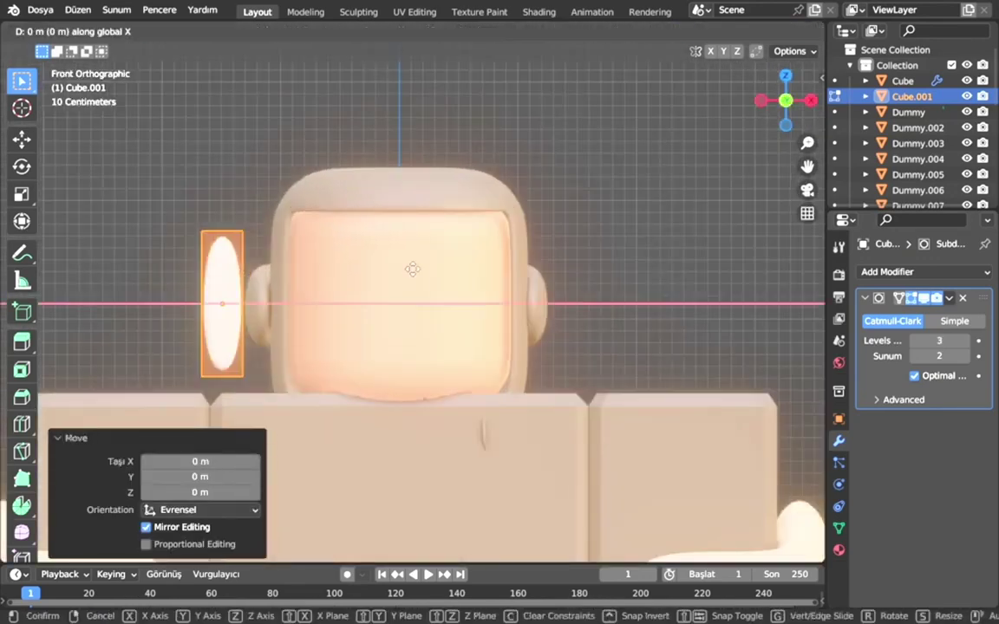
pyautogui.click(451, 269)
pyautogui.moveTo(451, 270)
pyautogui.mouseDown(button='middle')
pyautogui.moveTo(520, 286)
pyautogui.moveTo(511, 289)
pyautogui.mouseUp(button='middle')
pyautogui.hotkey('ctrl', 'z')
pyautogui.press('g')
pyautogui.press('x')
pyautogui.click(671, 307)
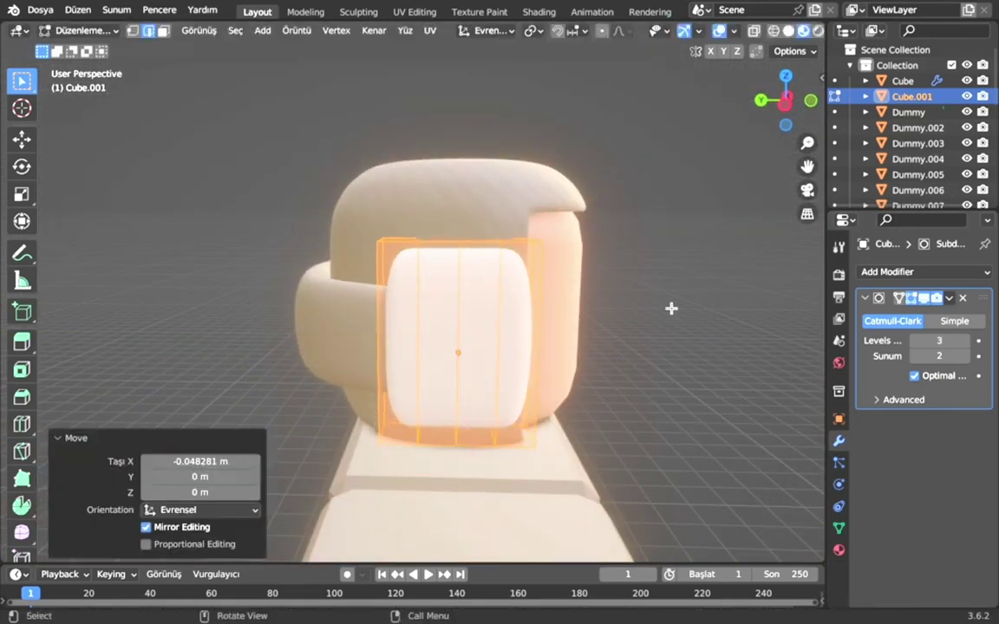
pyautogui.press('Tab')
pyautogui.moveTo(671, 307); pyautogui.dragTo(642, 274, button='middle')
# Shade the earcup smooth and shrink it shorter in Z and thinner in X
pyautogui.rightClick(642, 274)
pyautogui.click(653, 374)
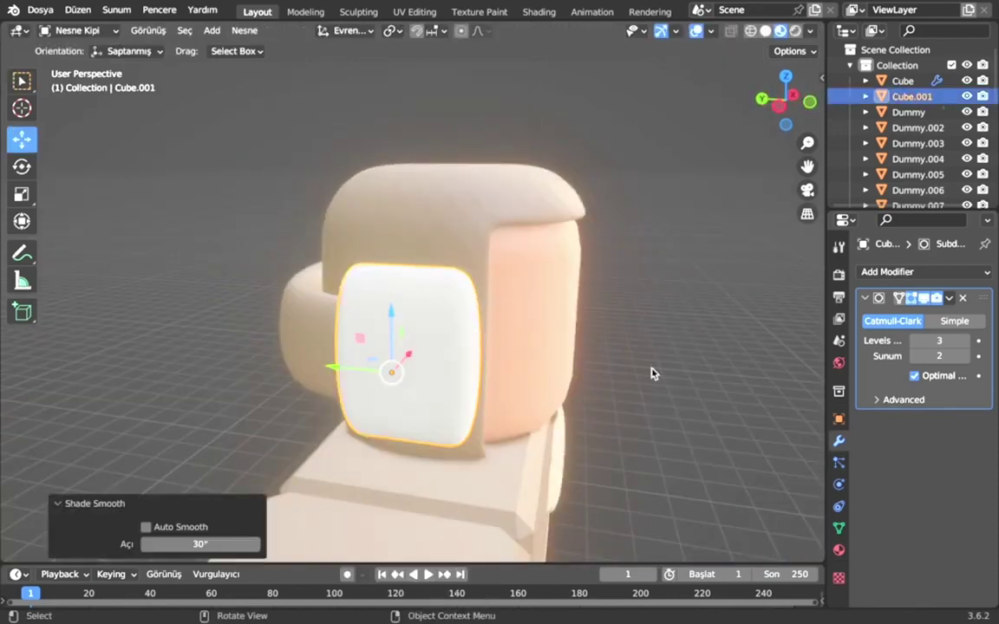
pyautogui.moveTo(653, 374)
pyautogui.mouseDown(button='middle')
pyautogui.moveTo(461, 341)
pyautogui.moveTo(528, 365)
pyautogui.moveTo(790, 111)
pyautogui.mouseUp(button='middle')
pyautogui.press('s')
pyautogui.press('z')
pyautogui.click(457, 339)
pyautogui.press('s')
pyautogui.press('x')
pyautogui.click(451, 334)
# Show scene statistics, add a Mirror modifier around the character's centre object, and save the file
pyautogui.hotkey('alt', 'a')
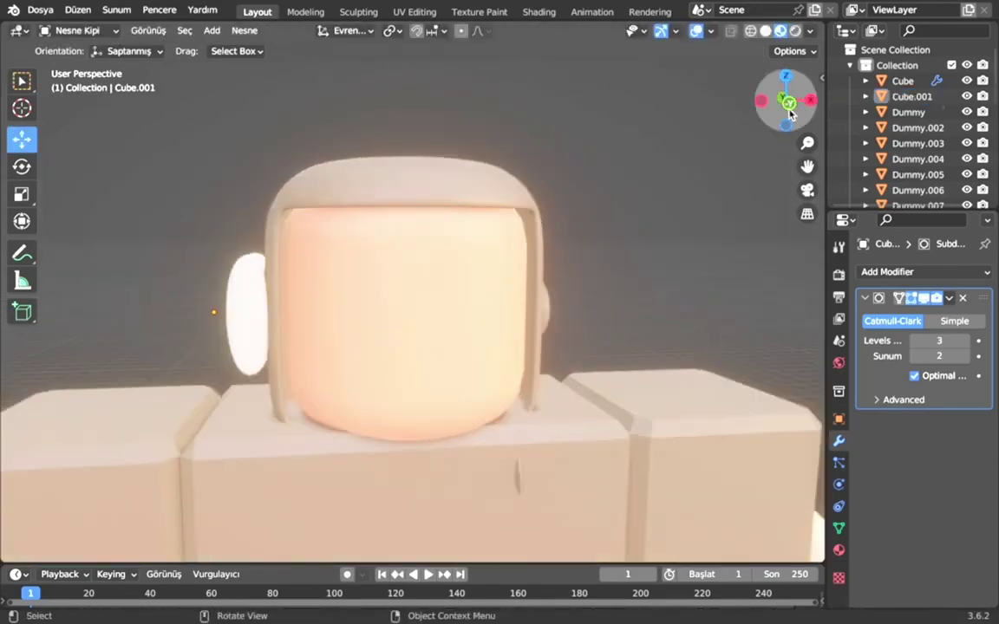
pyautogui.click(790, 111)
pyautogui.click(260, 303)
pyautogui.click(708, 30)
pyautogui.click(612, 156)
pyautogui.click(887, 271)
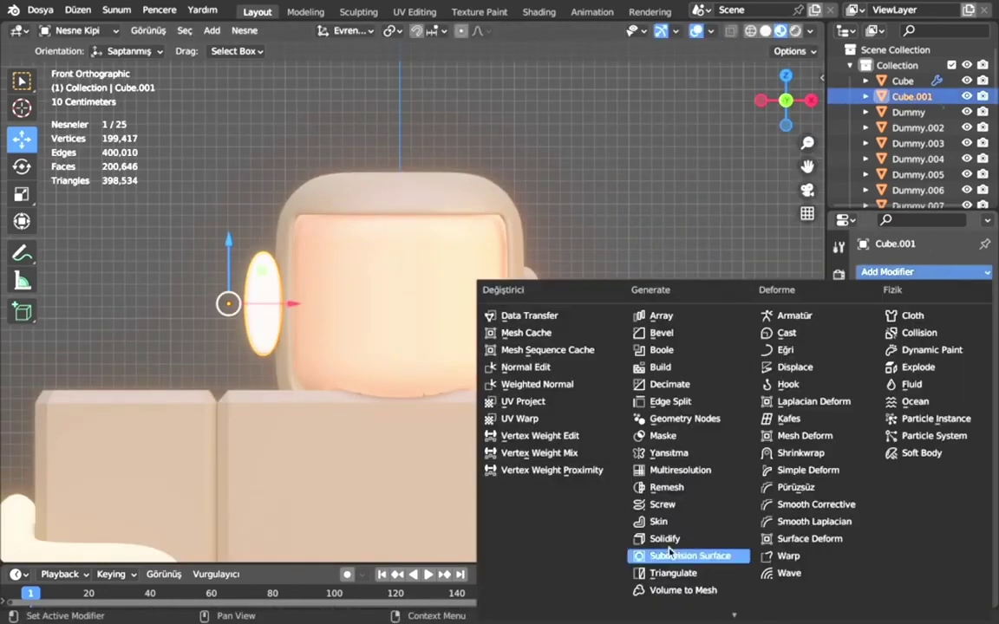
pyautogui.click(668, 445)
pyautogui.click(936, 379)
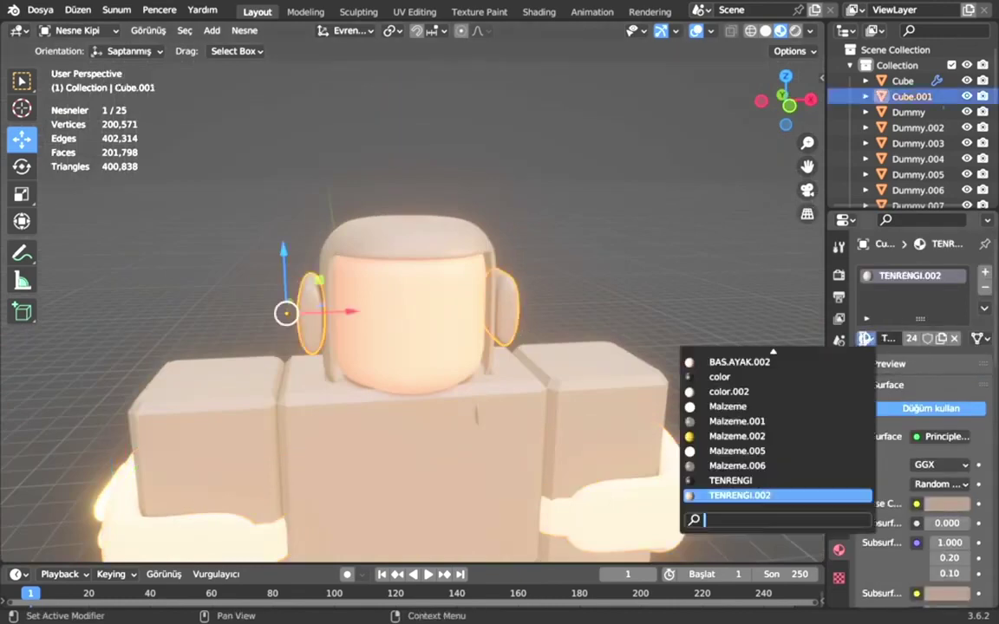
pyautogui.moveTo(602, 196); pyautogui.dragTo(790, 198, button='middle')
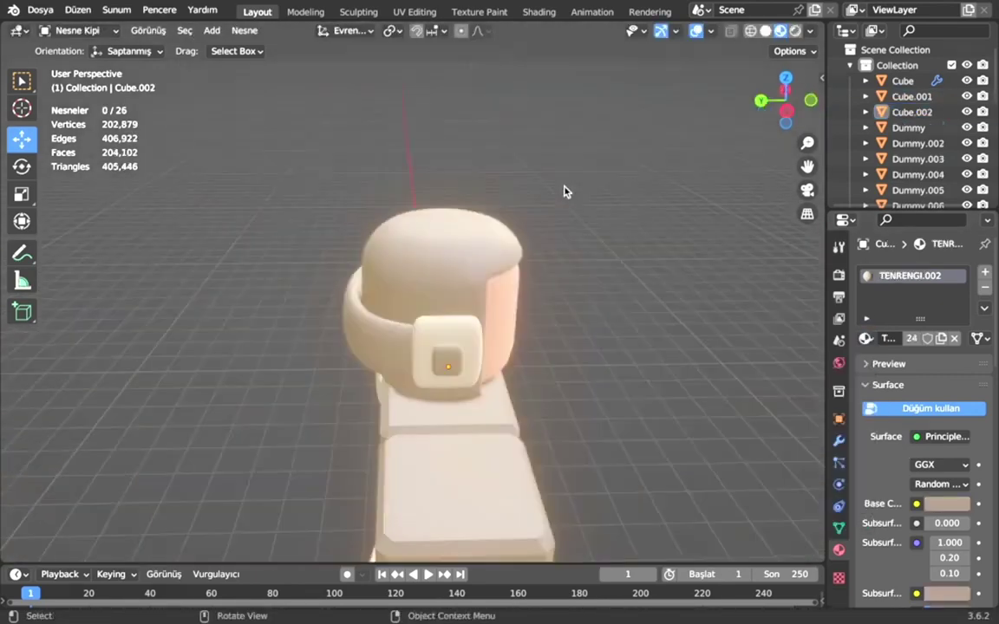
pyautogui.hotkey('ctrl', 's')
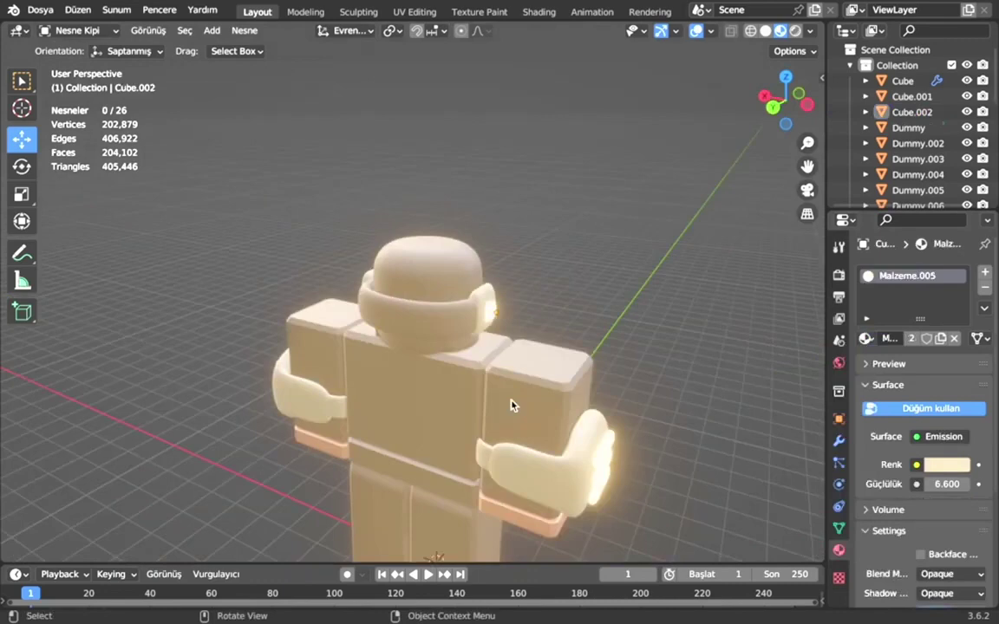
# Add a raised, enlarged cube and delete vertices to leave a curved shell
pyautogui.press('KP_1')
pyautogui.hotkey('shift', 'a')
pyautogui.click(590, 281)
pyautogui.press('g')
pyautogui.press('z')
pyautogui.press('s')
pyautogui.click(732, 353)
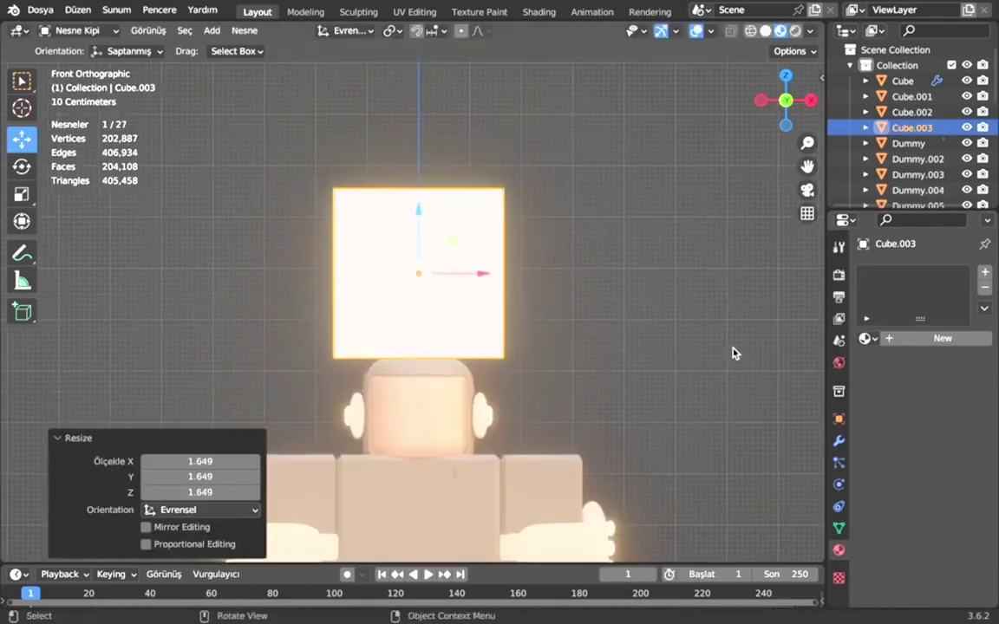
pyautogui.press('Tab')
pyautogui.moveTo(732, 353)
pyautogui.mouseDown(button='middle')
pyautogui.moveTo(473, 241)
pyautogui.moveTo(559, 371)
pyautogui.mouseUp(button='middle')
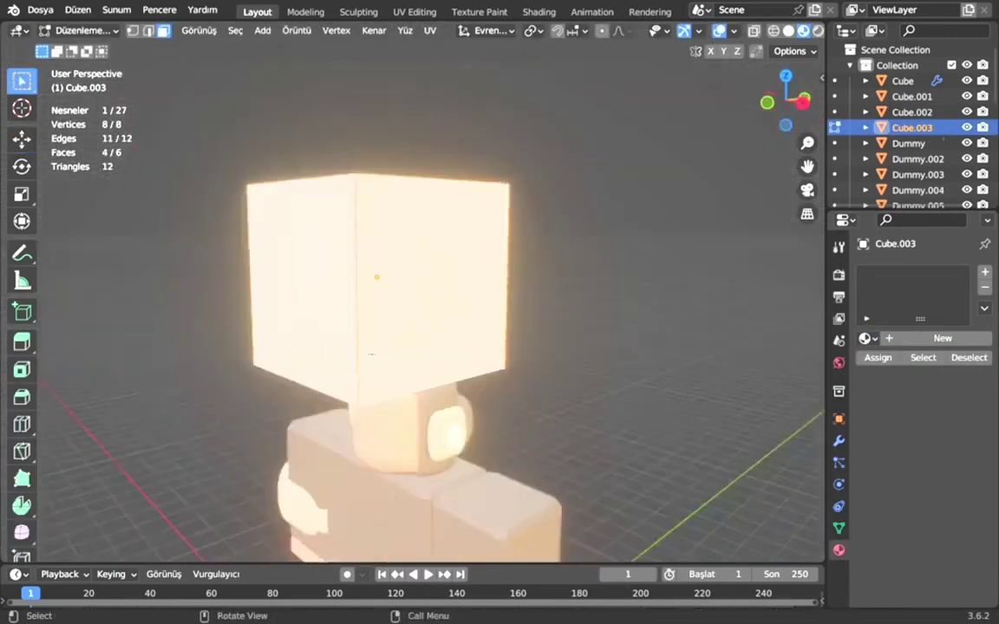
pyautogui.press('x')
pyautogui.click(375, 355)
# Give the shell Subdivision level 3, then shrink it and lower it along Z
pyautogui.click(838, 441)
pyautogui.hotkey('ctrl', '1')
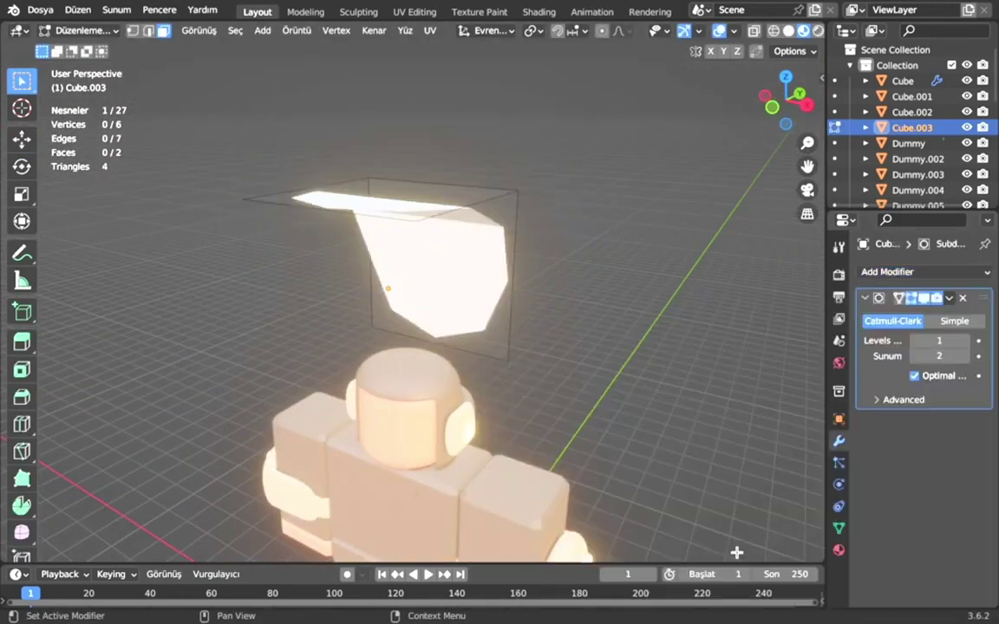
pyautogui.doubleClick(960, 342)
pyautogui.press('a')
pyautogui.press('s')
pyautogui.click(506, 292)
pyautogui.press('g')
pyautogui.press('z')
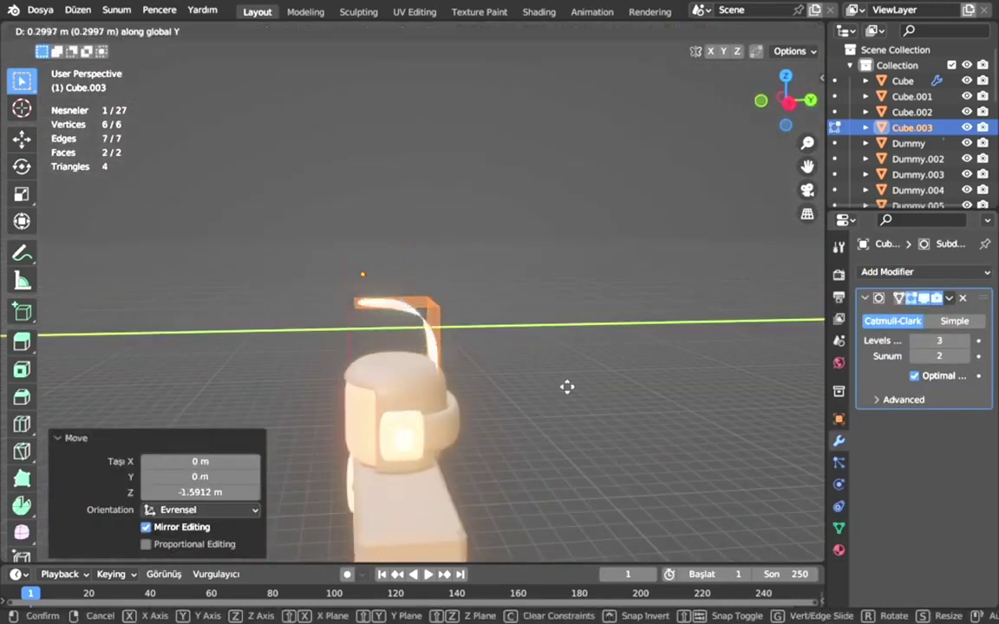
pyautogui.click(609, 427)
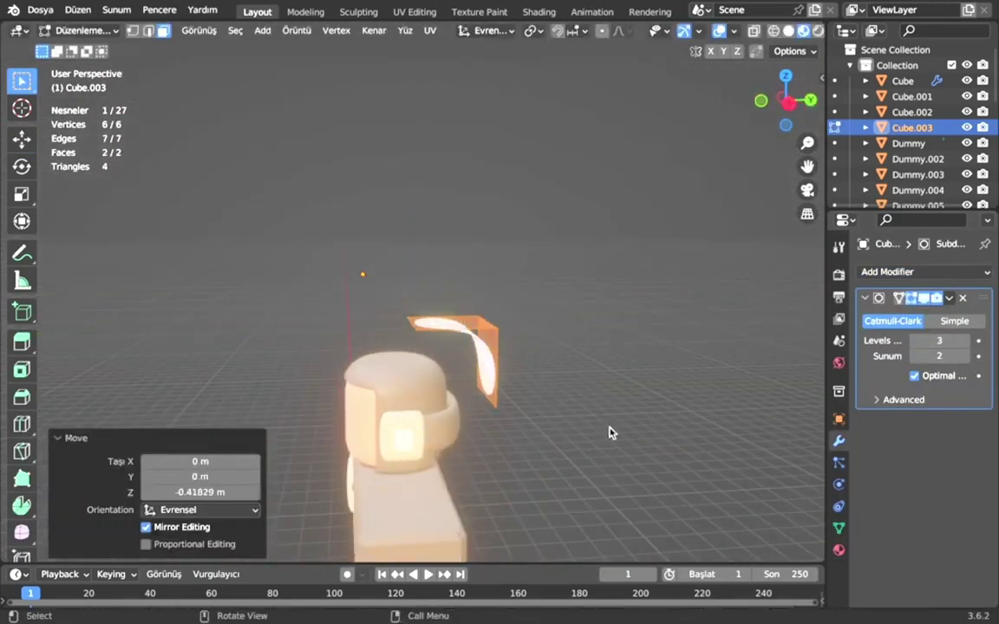
# Undo a trial edge loop, then stretch the whole strip taller along Z
pyautogui.moveTo(609, 431); pyautogui.dragTo(486, 364, button='middle')
pyautogui.click(21, 423)
pyautogui.click(446, 393)
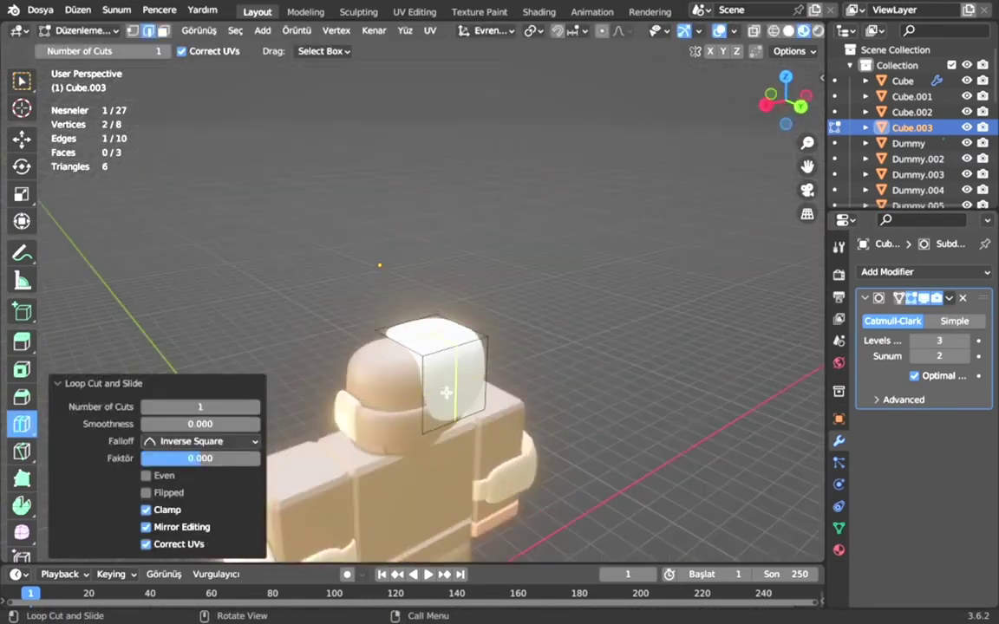
pyautogui.hotkey('ctrl', 'z')
pyautogui.moveTo(521, 261); pyautogui.dragTo(586, 173, button='middle')
pyautogui.press('a')
pyautogui.press('s')
pyautogui.press('z')
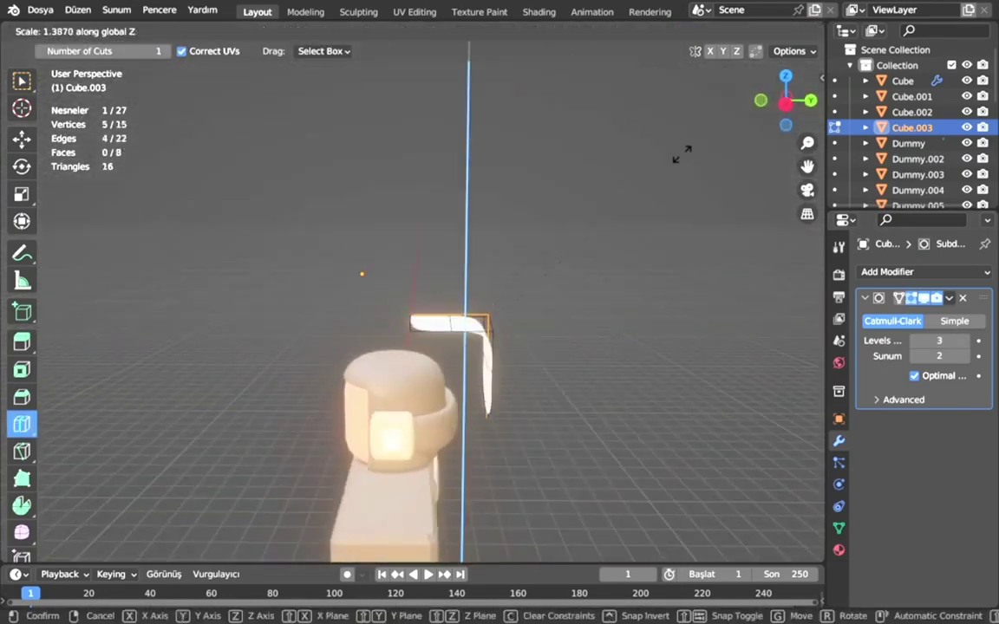
pyautogui.click(637, 168)
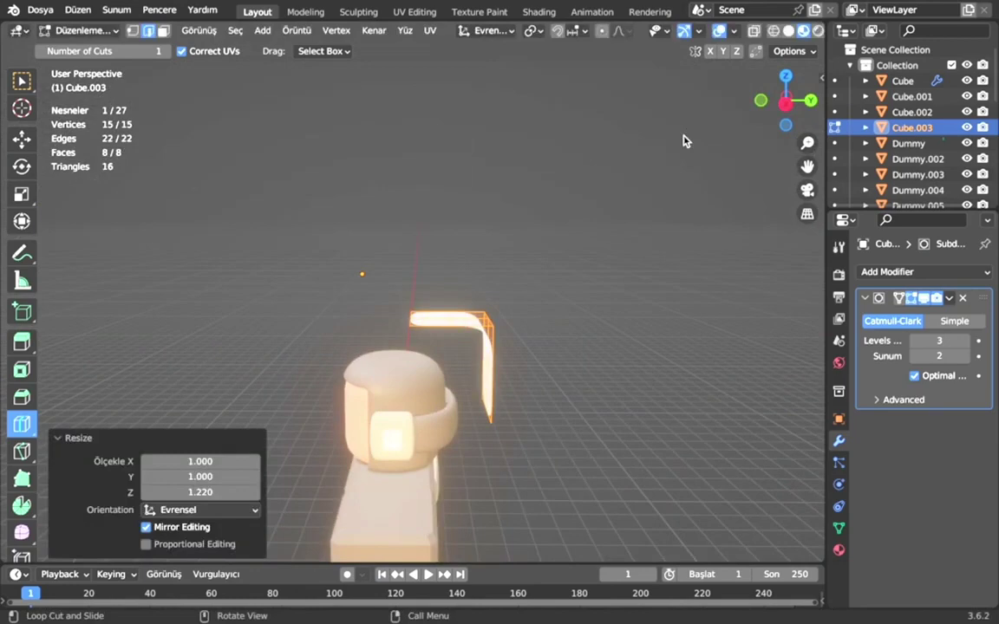
# Move the strip along Z, narrow it along X, and slide it along Y over the face
pyautogui.press('g')
pyautogui.press('z')
pyautogui.click(551, 379)
pyautogui.moveTo(522, 378); pyautogui.dragTo(513, 403, button='middle')
pyautogui.press('s')
pyautogui.press('x')
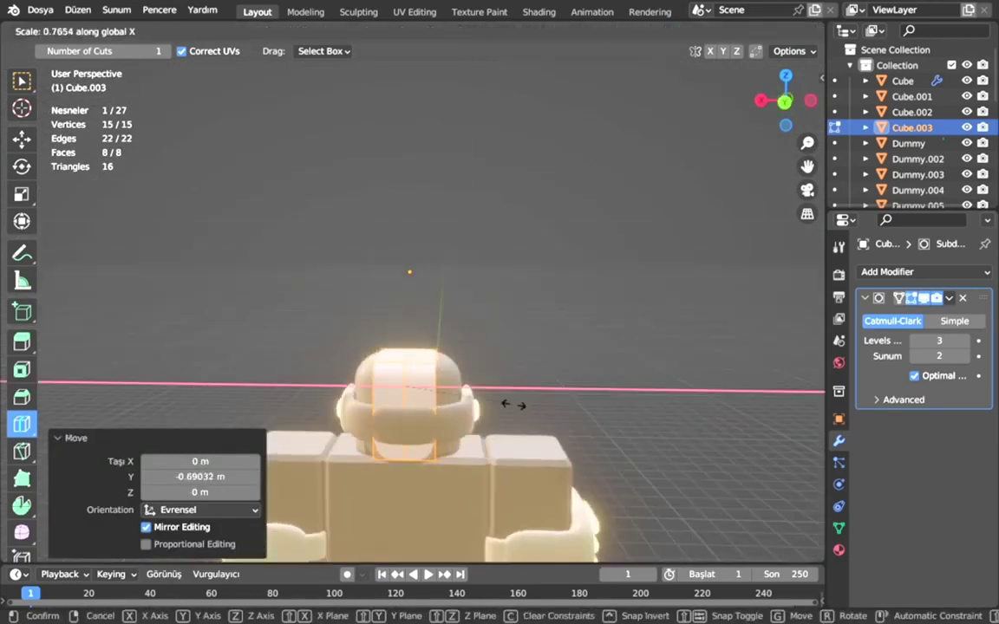
pyautogui.click(536, 361)
pyautogui.press('g')
pyautogui.press('y')
pyautogui.click(544, 360)
pyautogui.press('Tab')
# Replace a trial Skin modifier with a Solidify modifier of thickness -0.05 m
pyautogui.click(923, 271)
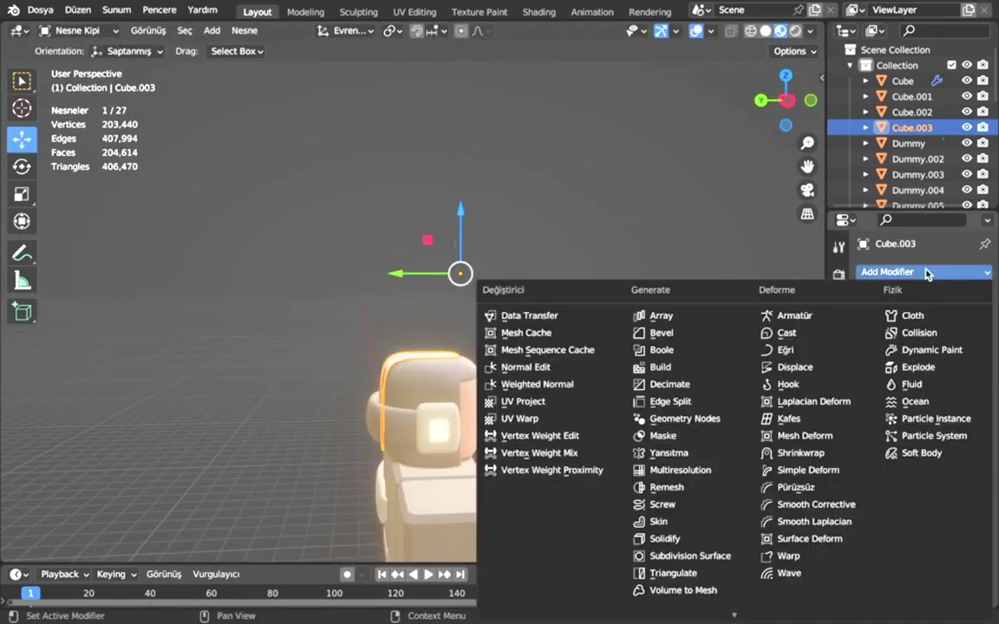
pyautogui.scroll(-1, 702, 512)
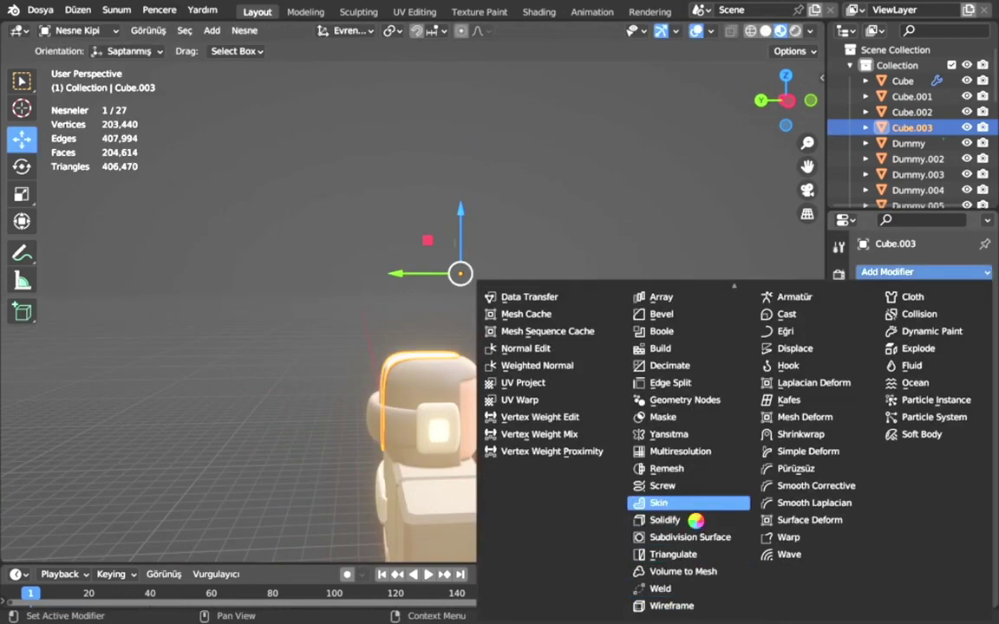
pyautogui.click(689, 505)
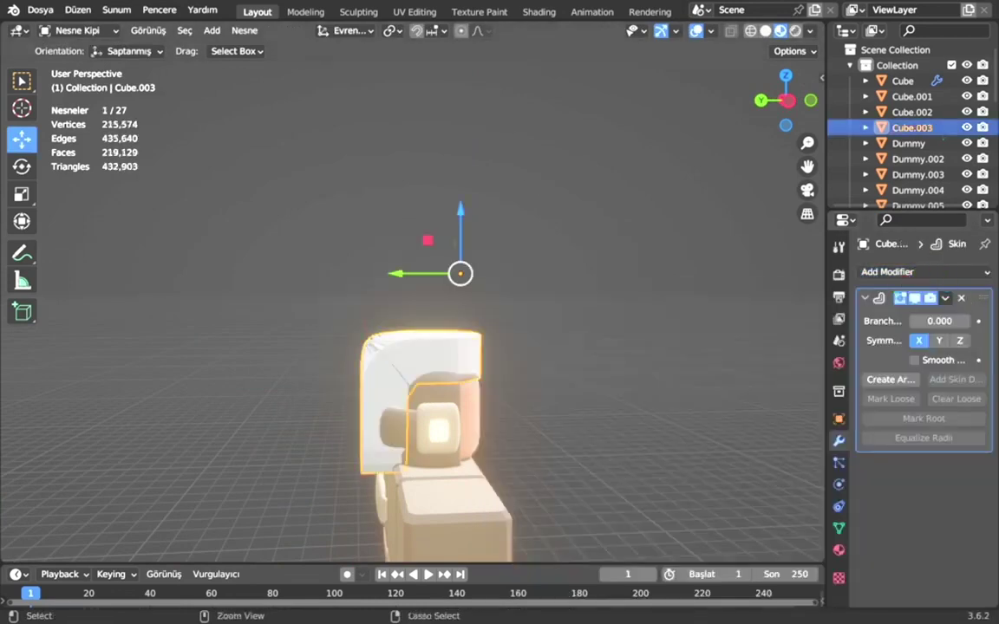
pyautogui.hotkey('ctrl', 'z')
pyautogui.click(923, 272)
pyautogui.click(672, 558)
pyautogui.moveTo(939, 339); pyautogui.dragTo(902, 340)
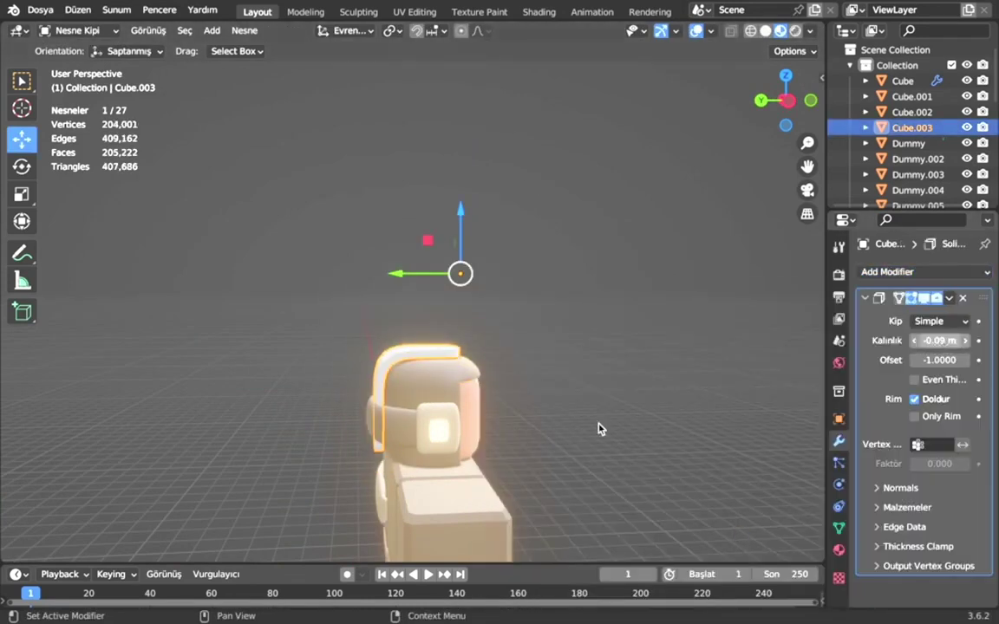
pyautogui.moveTo(659, 347); pyautogui.dragTo(729, 401, button='middle')
pyautogui.moveTo(939, 340); pyautogui.dragTo(949, 340)
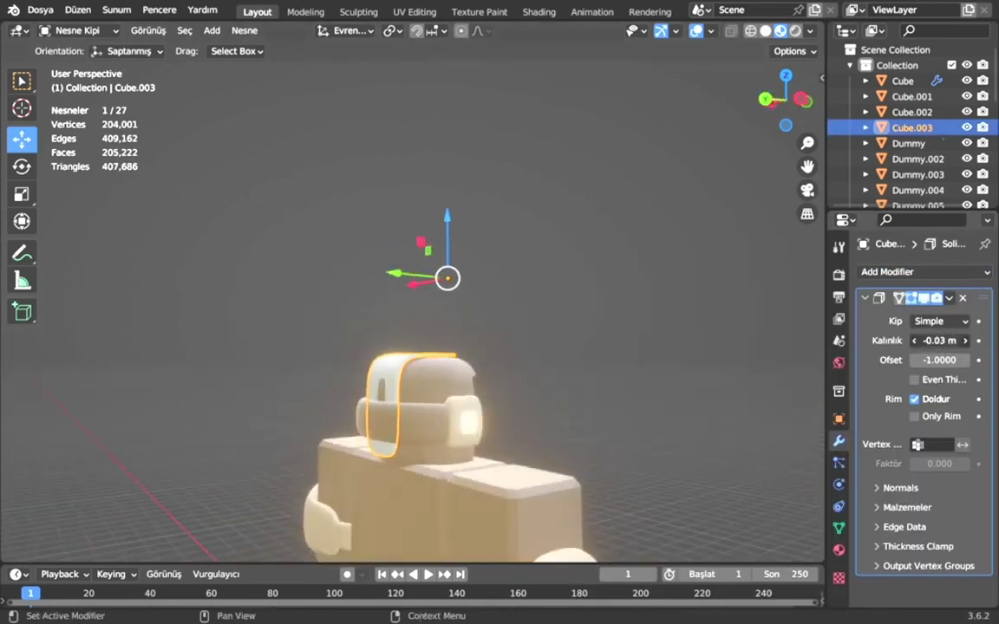
# Undo the stray mesh edits, return to Object Mode and reselect the curved visor strip
pyautogui.press('Tab')
pyautogui.moveTo(662, 310); pyautogui.dragTo(657, 163, button='middle')
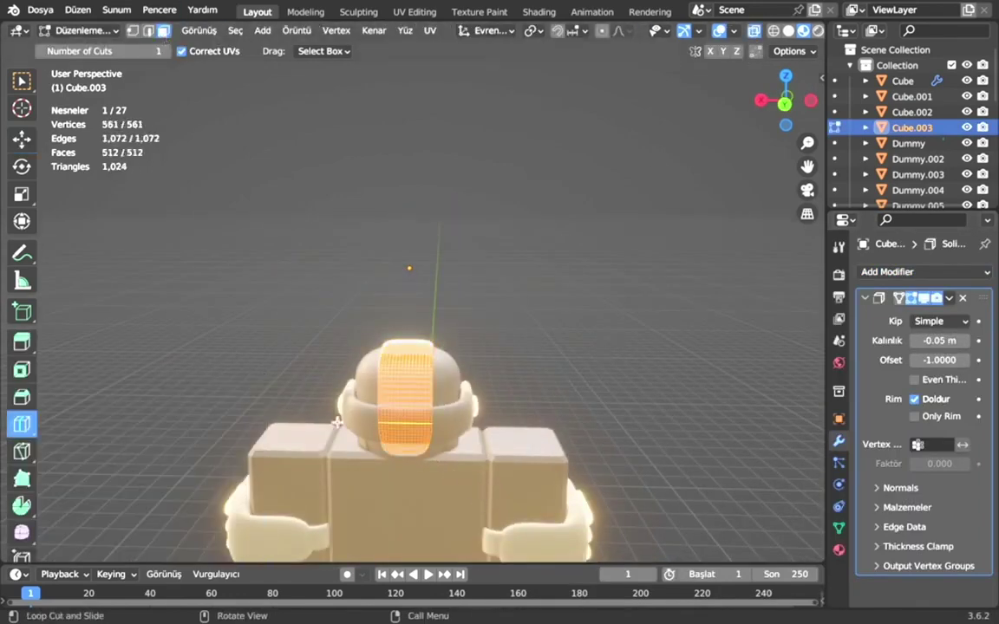
pyautogui.press('w')
pyautogui.hotkey('ctrl', 'z')
pyautogui.moveTo(390, 439)
pyautogui.mouseDown(button='middle')
pyautogui.moveTo(489, 417)
pyautogui.moveTo(611, 332)
pyautogui.moveTo(419, 339)
pyautogui.mouseUp(button='middle')
pyautogui.hotkey('ctrl', 'z')
pyautogui.click(418, 339)
pyautogui.click(419, 259)
pyautogui.moveTo(419, 259)
pyautogui.mouseDown(button='middle')
pyautogui.moveTo(455, 349)
pyautogui.moveTo(461, 277)
pyautogui.mouseUp(button='middle')
# Lower the strip slightly on the head in left side view, then save the file
pyautogui.moveTo(407, 274); pyautogui.dragTo(691, 102)
pyautogui.click(786, 100)
pyautogui.moveTo(468, 208); pyautogui.dragTo(572, 234)
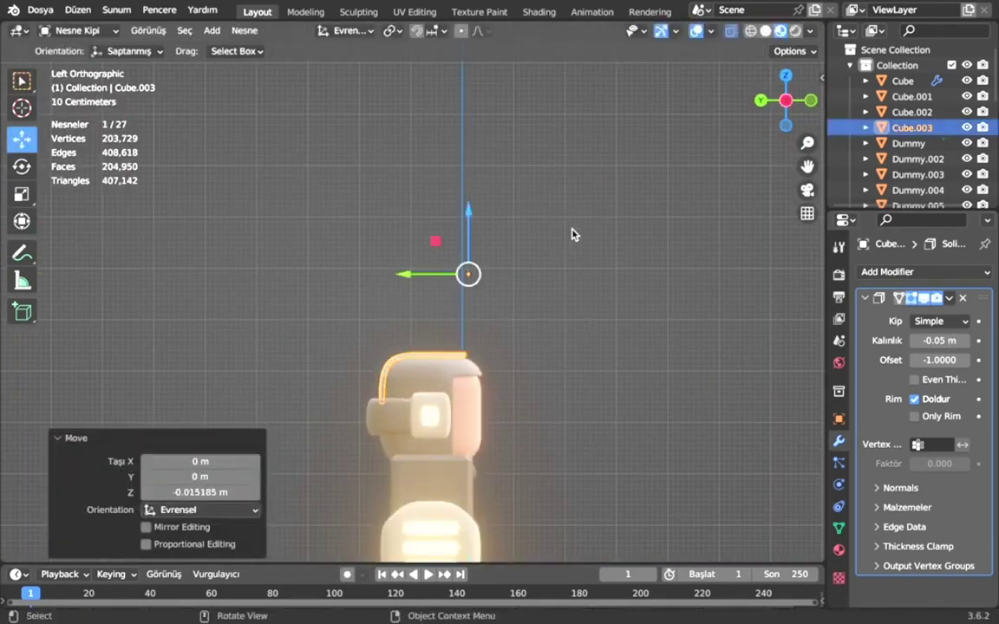
pyautogui.moveTo(571, 234)
pyautogui.mouseDown(button='middle')
pyautogui.moveTo(353, 340)
pyautogui.moveTo(463, 352)
pyautogui.moveTo(408, 349)
pyautogui.moveTo(446, 368)
pyautogui.mouseUp(button='middle')
pyautogui.hotkey('ctrl', 's')
pyautogui.rightClick(407, 348)
# Apply Shade Auto Smooth to the strip and deselect everything
pyautogui.click(838, 550)
pyautogui.click(851, 338)
pyautogui.click(744, 455)
pyautogui.click(678, 391)
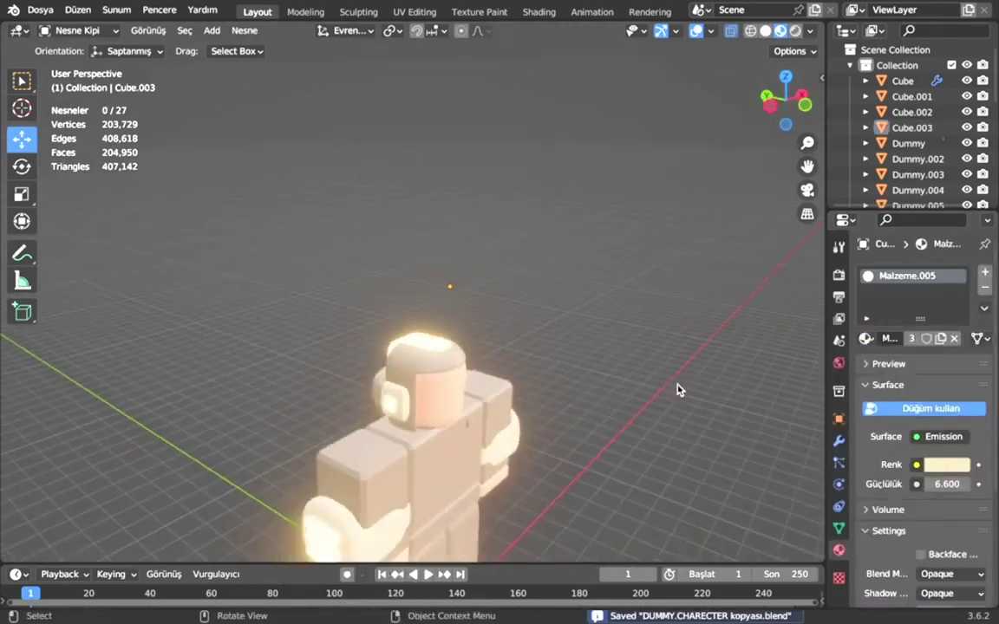
# Swap the World's environment texture for a different HDRI image (paul_lob…)
pyautogui.press('KP_1')
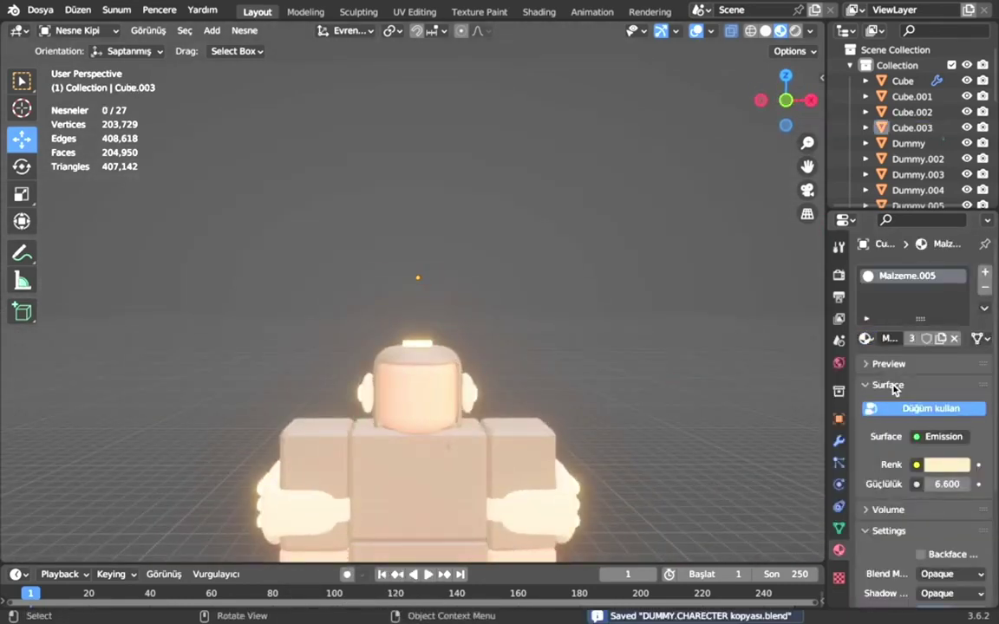
pyautogui.moveTo(658, 515); pyautogui.dragTo(485, 469, button='middle')
pyautogui.click(838, 363)
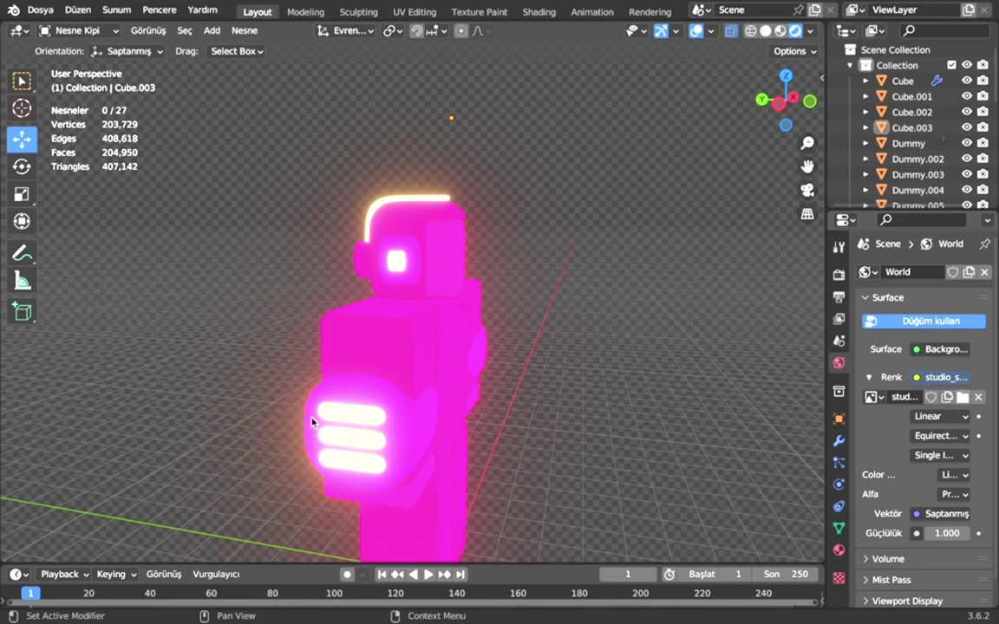
pyautogui.moveTo(520, 365); pyautogui.dragTo(625, 272, button='middle')
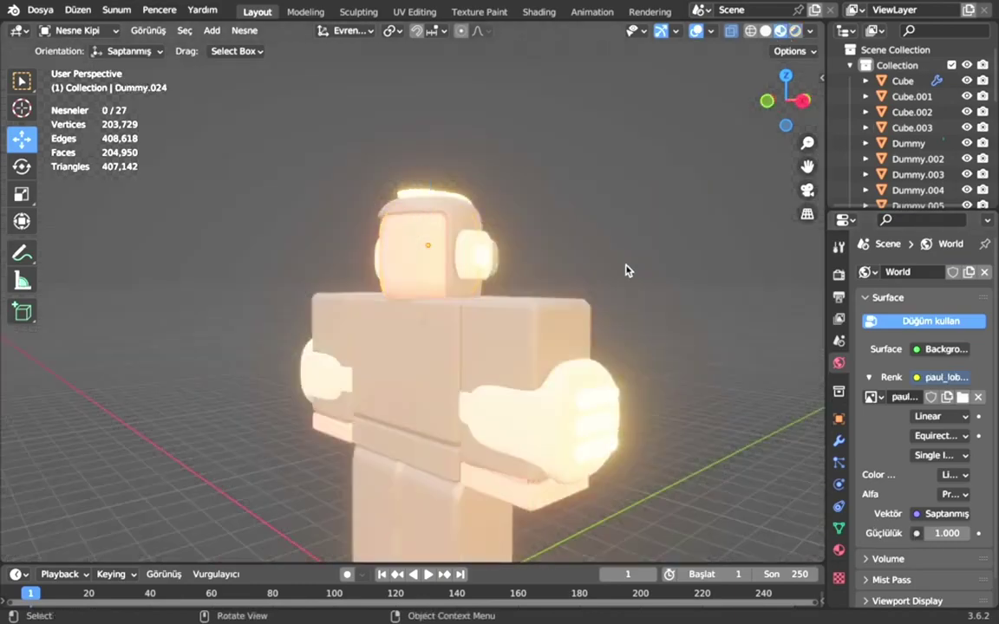
# Select several body parts and open their material's base colour picker
pyautogui.keyDown('shift'); pyautogui.click(330, 440); pyautogui.keyUp('shift')
pyautogui.click(839, 553)
pyautogui.click(947, 535)
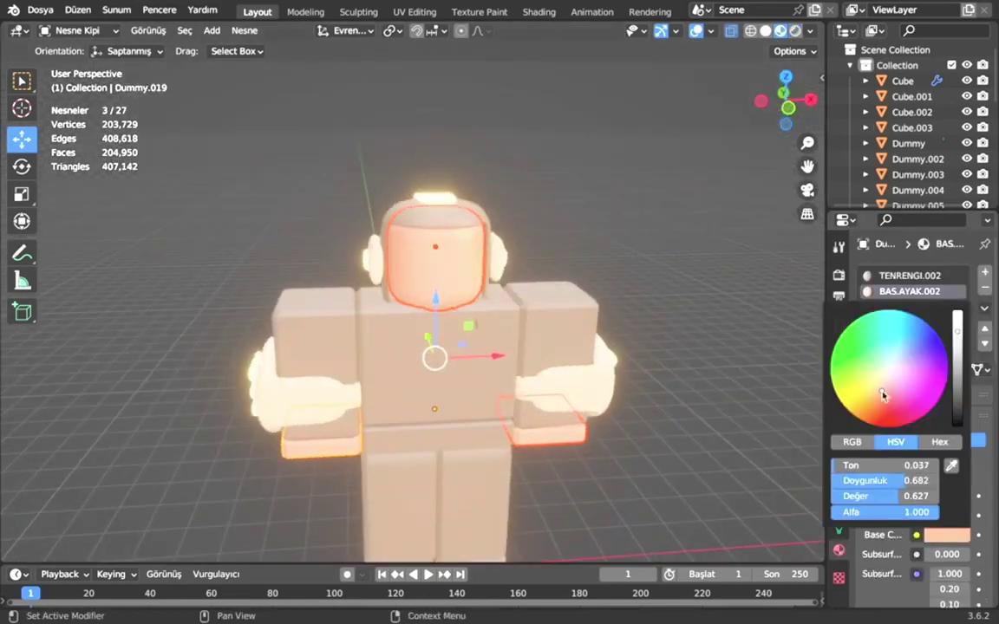
pyautogui.moveTo(666, 275); pyautogui.dragTo(471, 184, button='middle')
# Select the head, enter Edit Mode and switch to a right side orthographic view
pyautogui.click(470, 184)
pyautogui.press('Tab')
pyautogui.press('KP_1')
pyautogui.press('KP_Decimal')
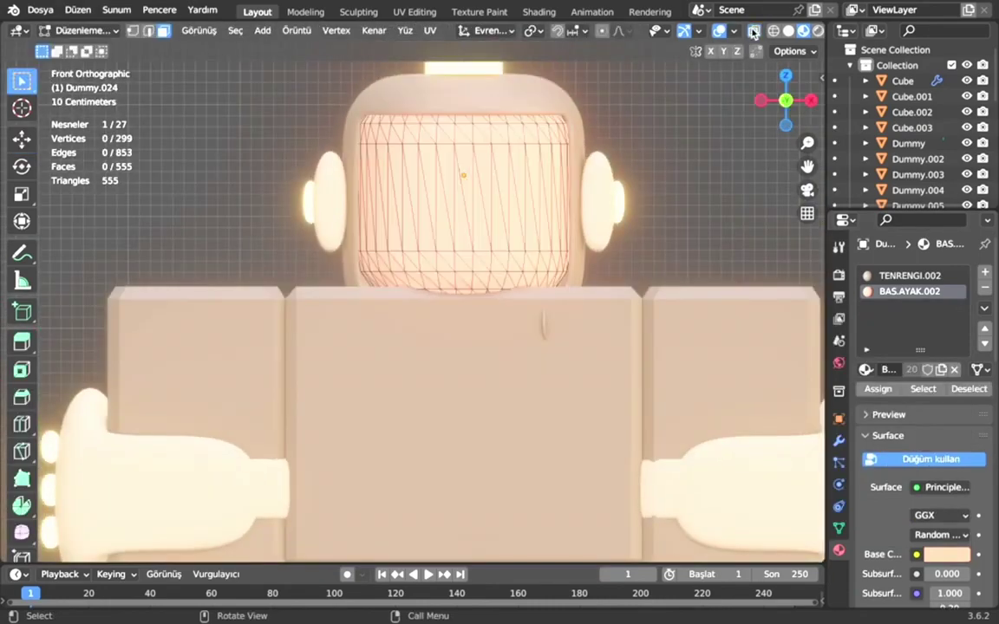
pyautogui.moveTo(659, 104); pyautogui.dragTo(552, 195, button='middle')
pyautogui.click(803, 102)
pyautogui.click(780, 96)
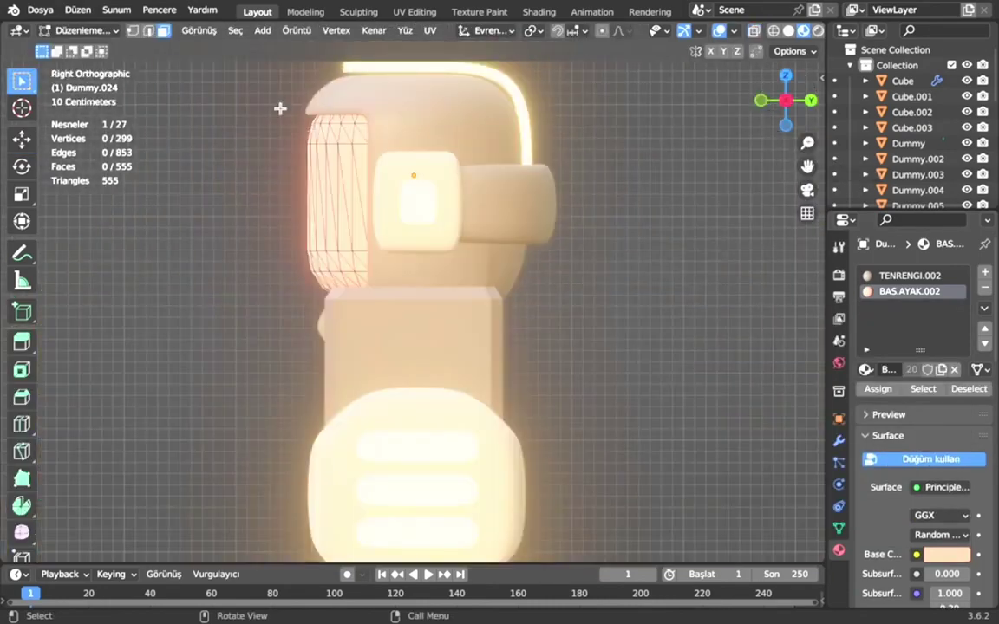
# With X-ray on, duplicate the face-front vertices and move the copy forward along Y
pyautogui.hotkey('alt', 'z')
pyautogui.moveTo(281, 105); pyautogui.dragTo(368, 236)
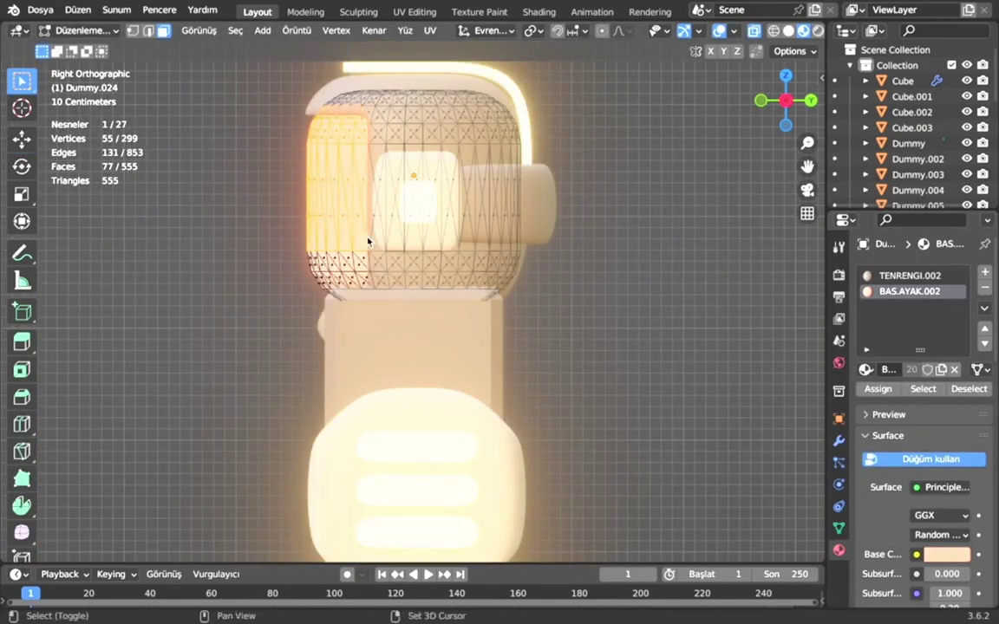
pyautogui.hotkey('shift', 'd')
pyautogui.press('y')
pyautogui.click(554, 179)
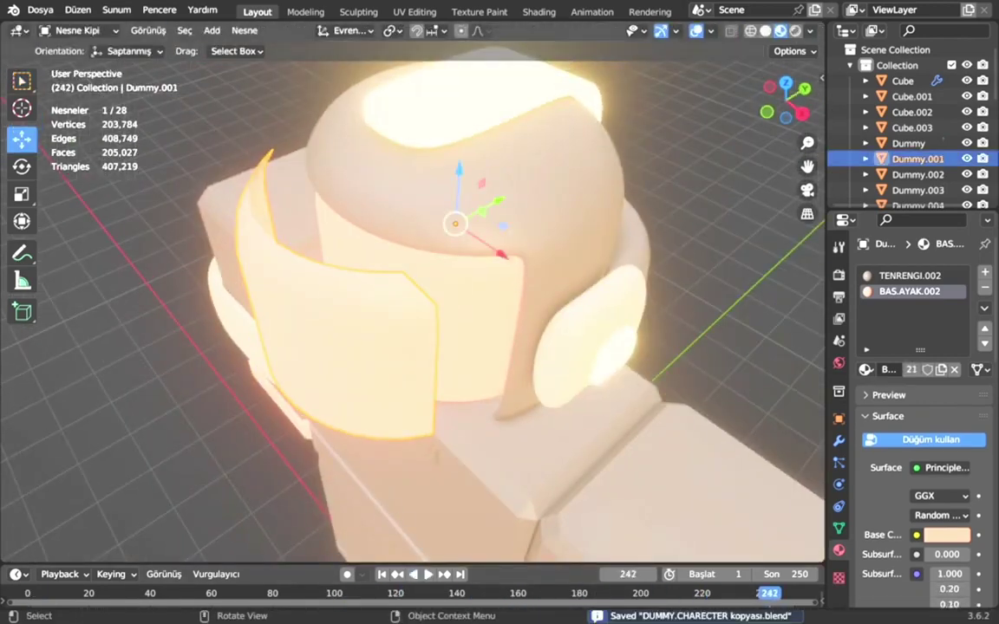
# Give the visor its own new material, Malzeme.003, replacing the inherited one
pyautogui.click(803, 113)
pyautogui.click(896, 338)
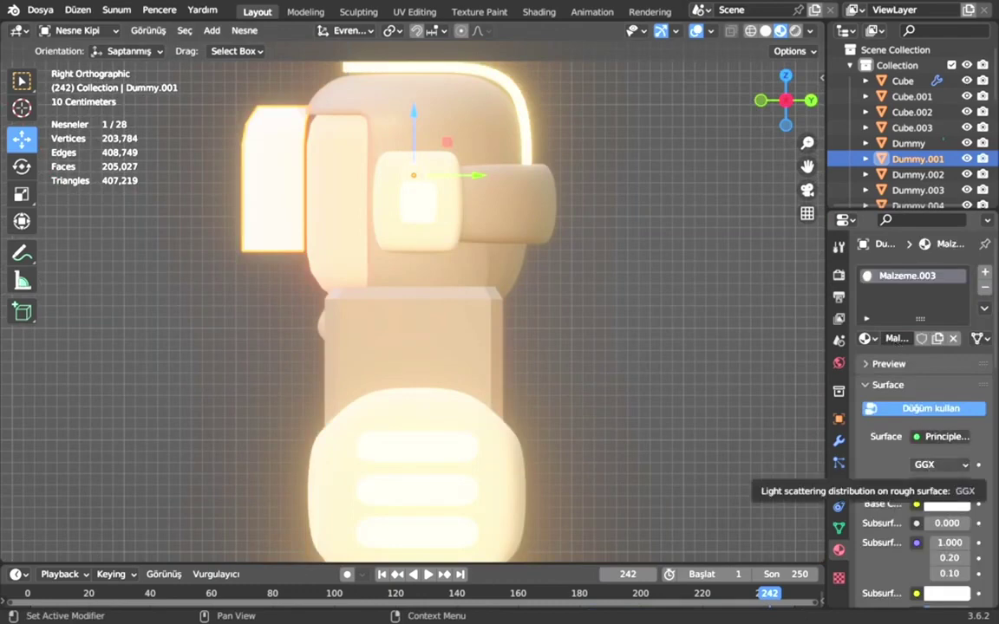
pyautogui.scroll(-8, 858, 433)
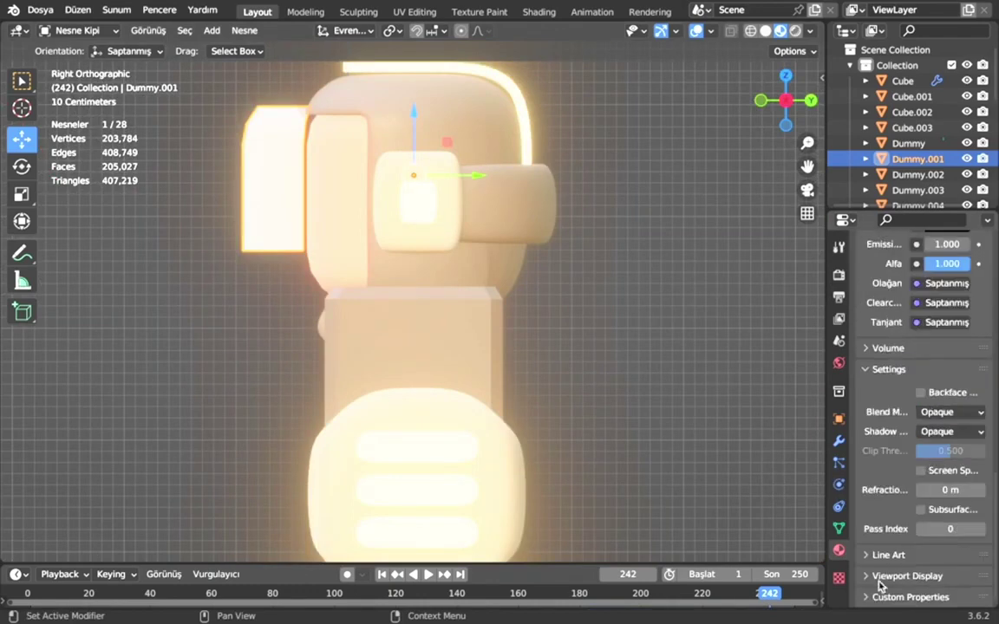
pyautogui.scroll(-1, 870, 446)
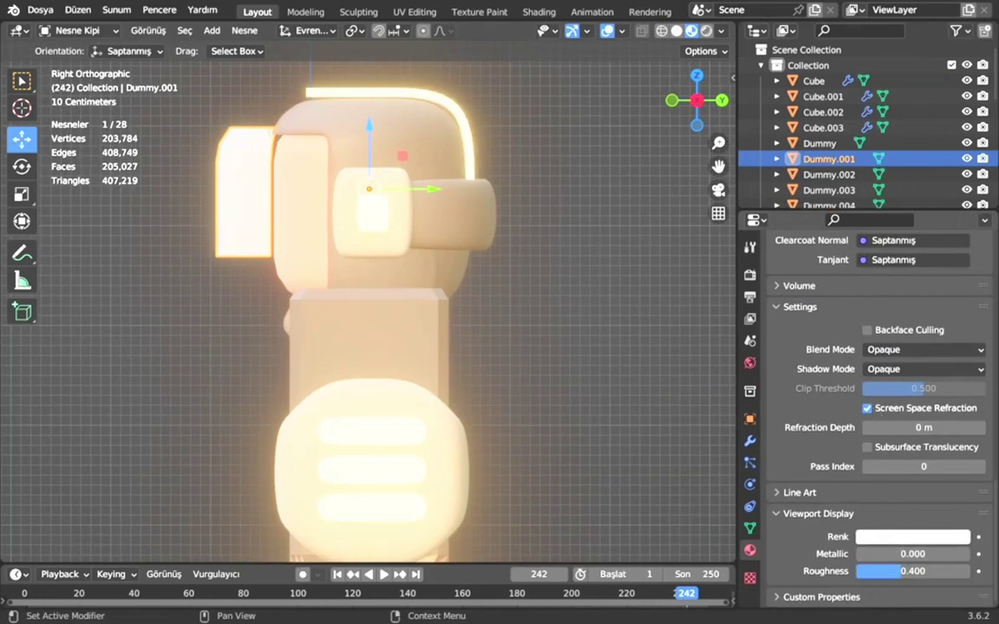
pyautogui.scroll(5, 881, 378)
pyautogui.moveTo(485, 286); pyautogui.dragTo(367, 278, button='middle')
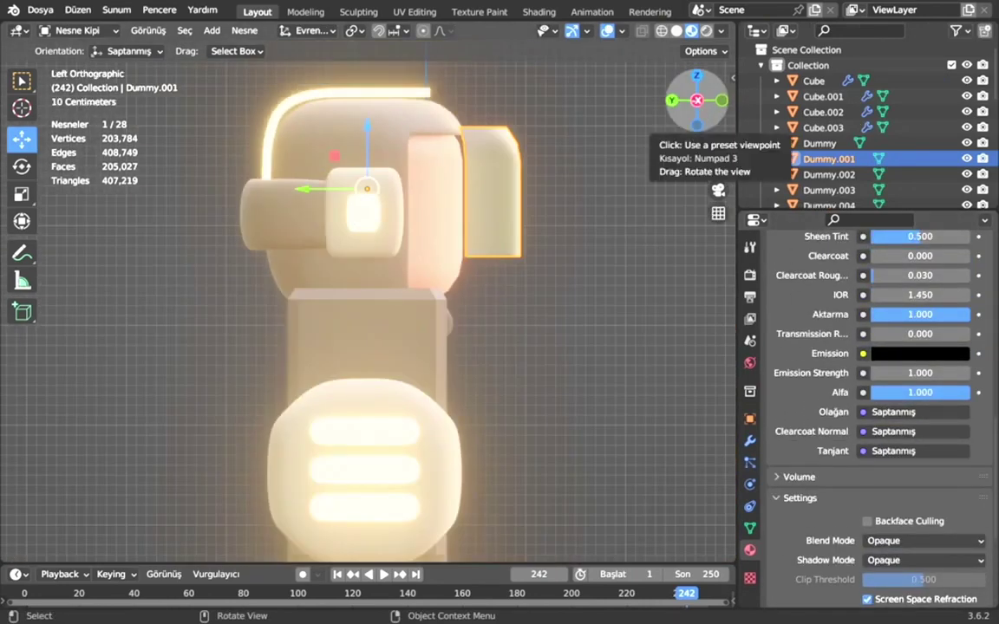
pyautogui.scroll(2, 914, 339)
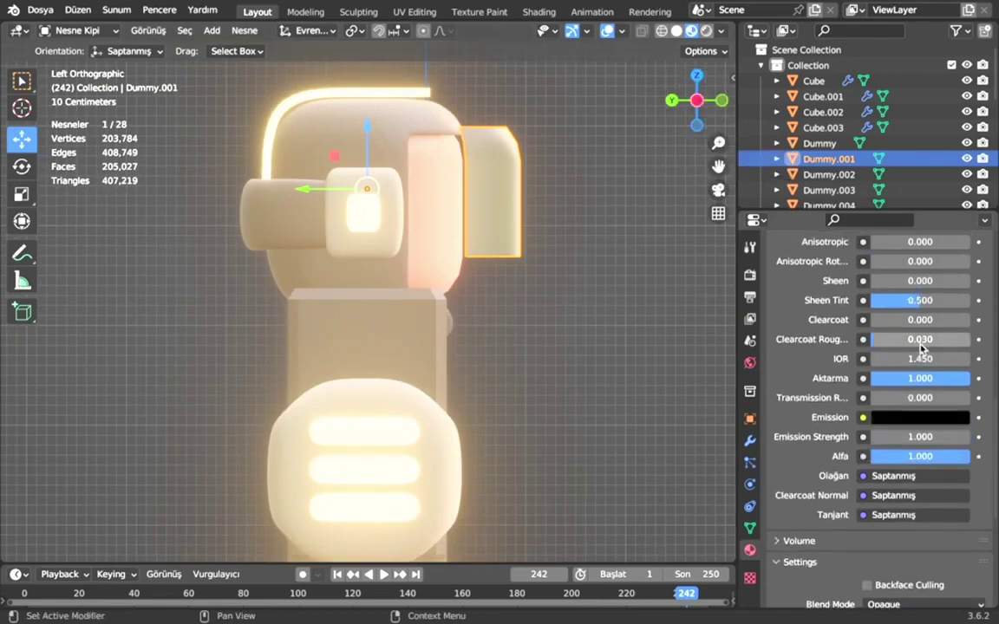
pyautogui.moveTo(485, 330); pyautogui.dragTo(562, 329, button='middle')
# Raise the visor material's IOR to about 6 and its specular to 0.516
pyautogui.moveTo(919, 358); pyautogui.dragTo(926, 357)
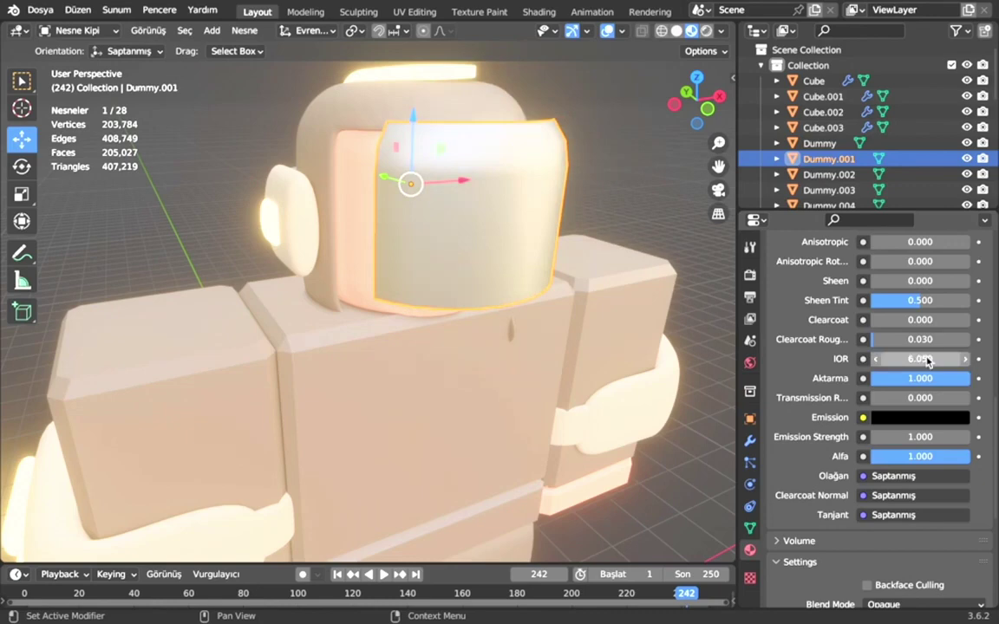
pyautogui.moveTo(693, 364); pyautogui.dragTo(564, 364, button='middle')
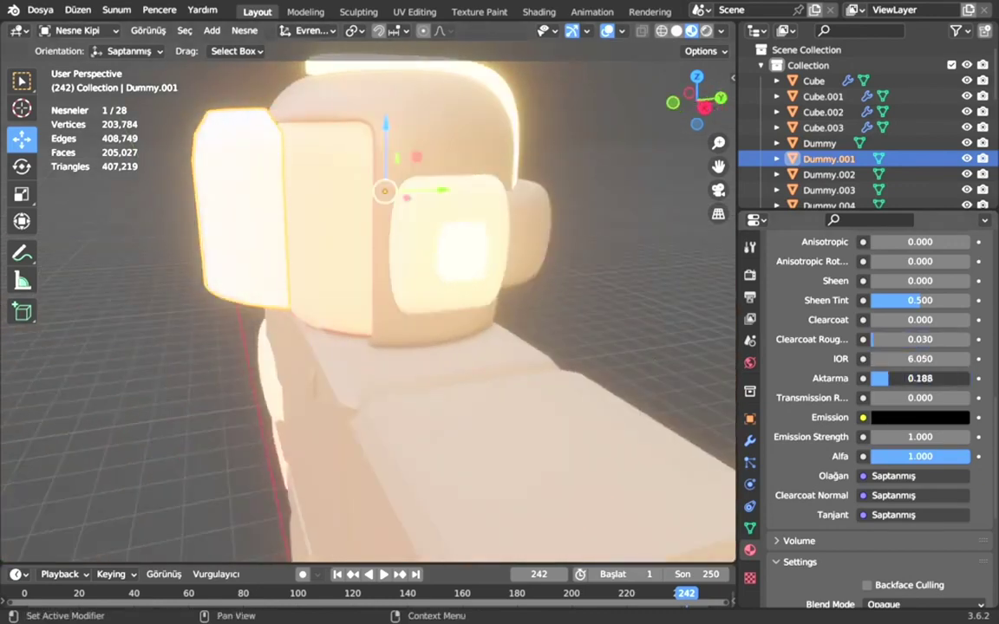
pyautogui.moveTo(659, 364); pyautogui.dragTo(486, 364, button='middle')
pyautogui.scroll(15, 874, 391)
pyautogui.moveTo(676, 234); pyautogui.dragTo(607, 234, button='middle')
pyautogui.scroll(-2, 874, 448)
pyautogui.moveTo(901, 370); pyautogui.dragTo(928, 370)
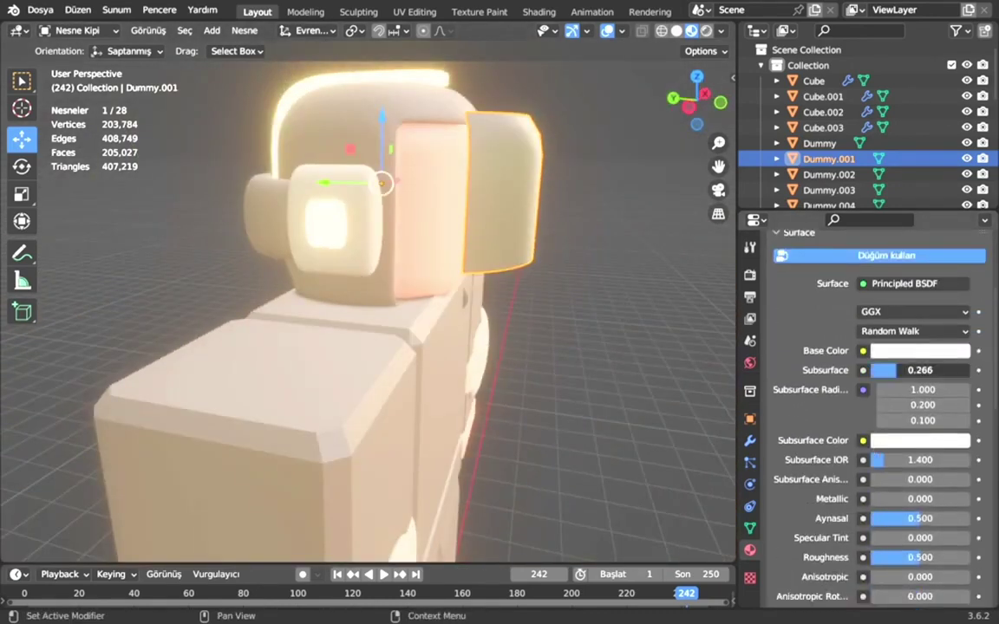
pyautogui.scroll(-4, 994, 417)
pyautogui.scroll(-5, 919, 429)
pyautogui.moveTo(920, 428)
pyautogui.mouseDown()
pyautogui.moveTo(945, 428)
pyautogui.moveTo(867, 443)
pyautogui.mouseUp()
pyautogui.scroll(-1, 926, 446)
# Darken the visor's base colour slightly, lowering Value to about 0.593
pyautogui.moveTo(921, 559); pyautogui.dragTo(971, 558)
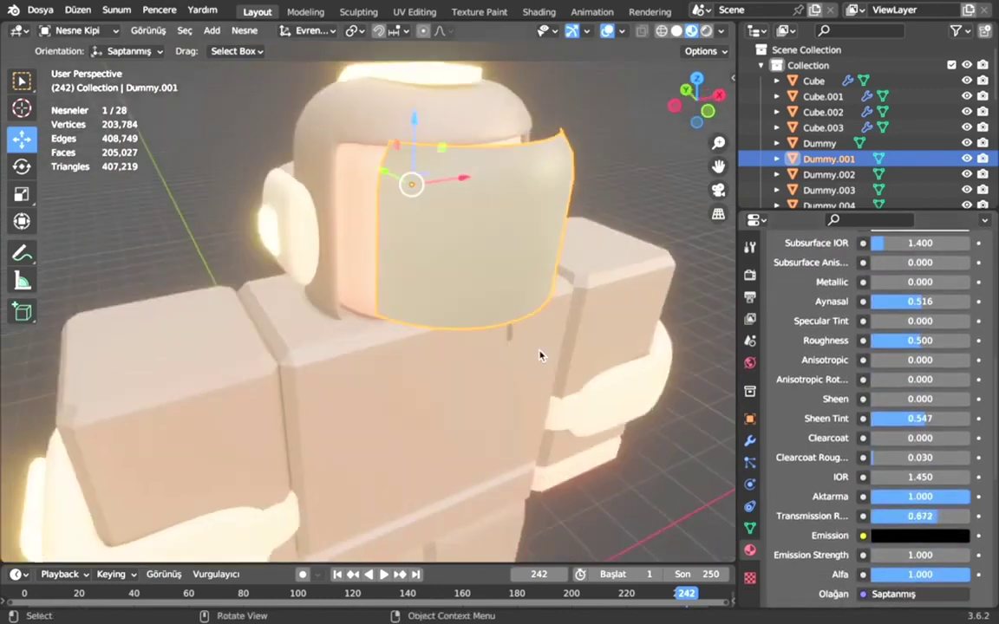
pyautogui.moveTo(542, 352); pyautogui.dragTo(607, 352, button='middle')
pyautogui.scroll(-6, 930, 535)
pyautogui.scroll(10, 892, 433)
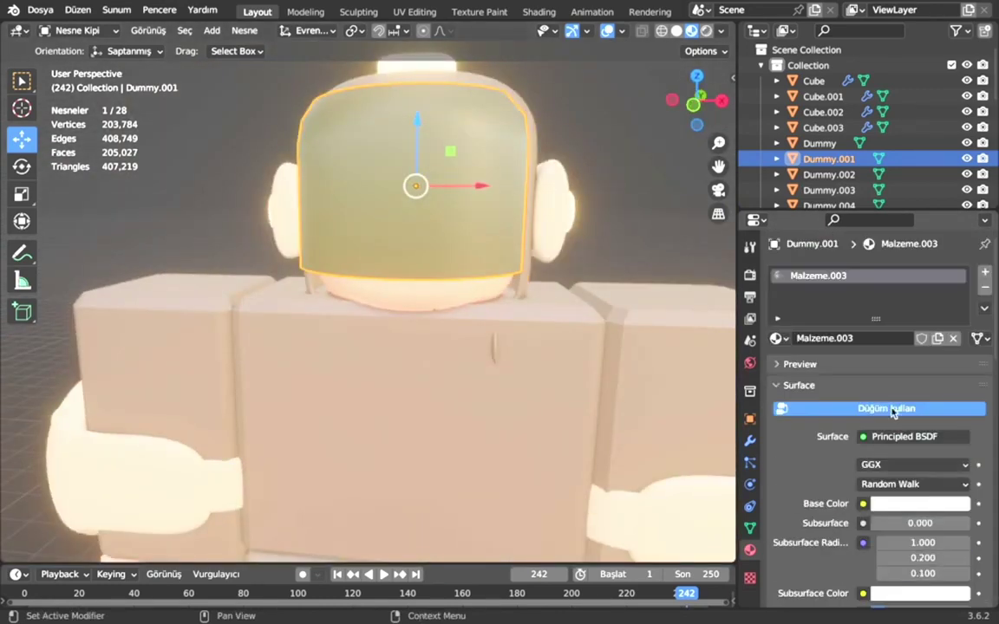
pyautogui.click(920, 530)
pyautogui.click(953, 434)
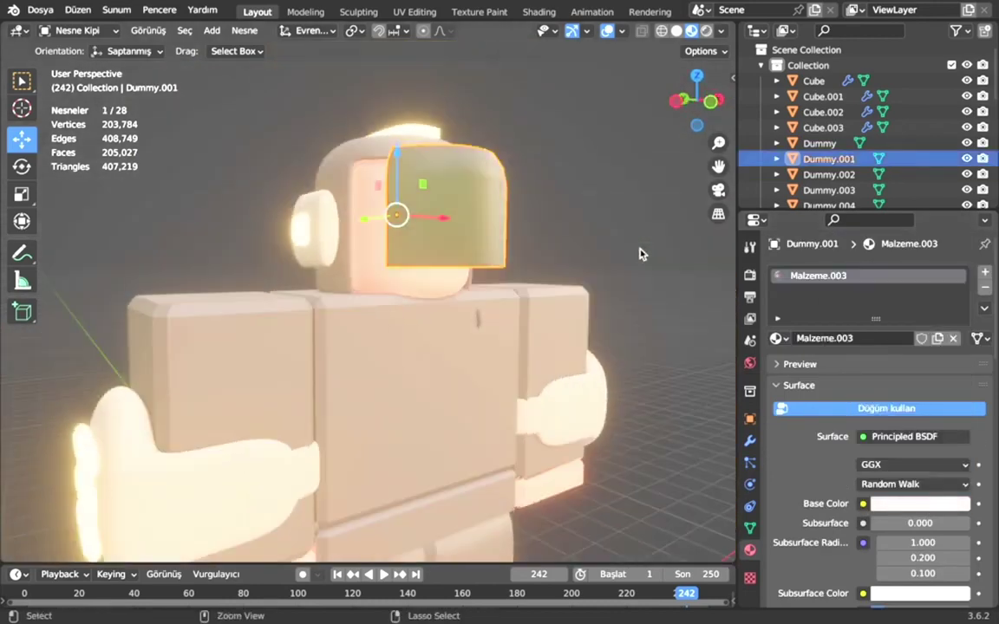
pyautogui.click(576, 224)
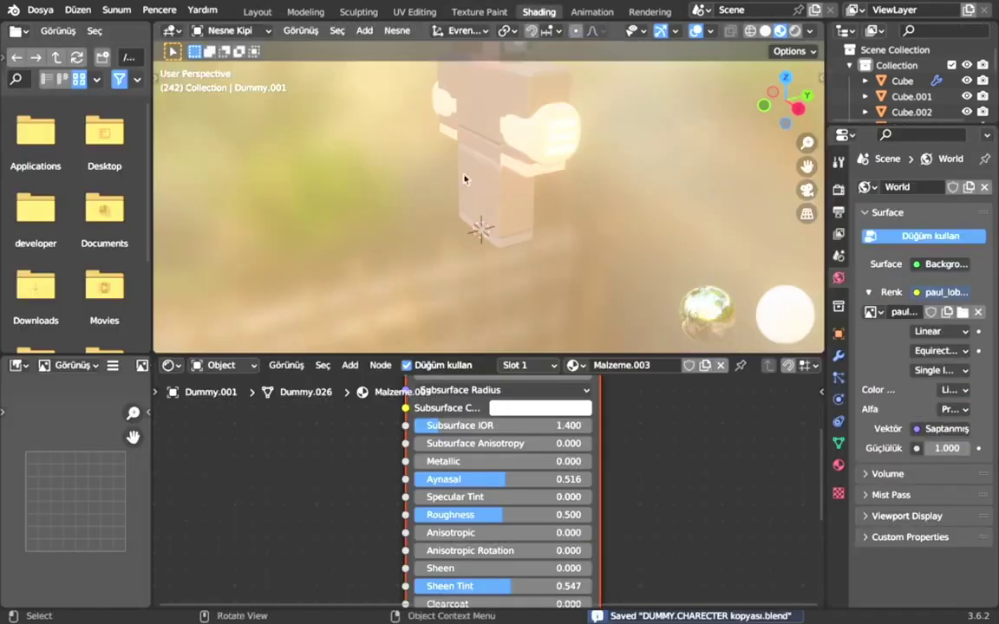
# In the Shading workspace, raise the visor panel along Z from the front view
pyautogui.click(538, 12)
pyautogui.moveTo(493, 125); pyautogui.dragTo(655, 141, button='middle')
pyautogui.press('KP_1')
pyautogui.scroll(5, 654, 141)
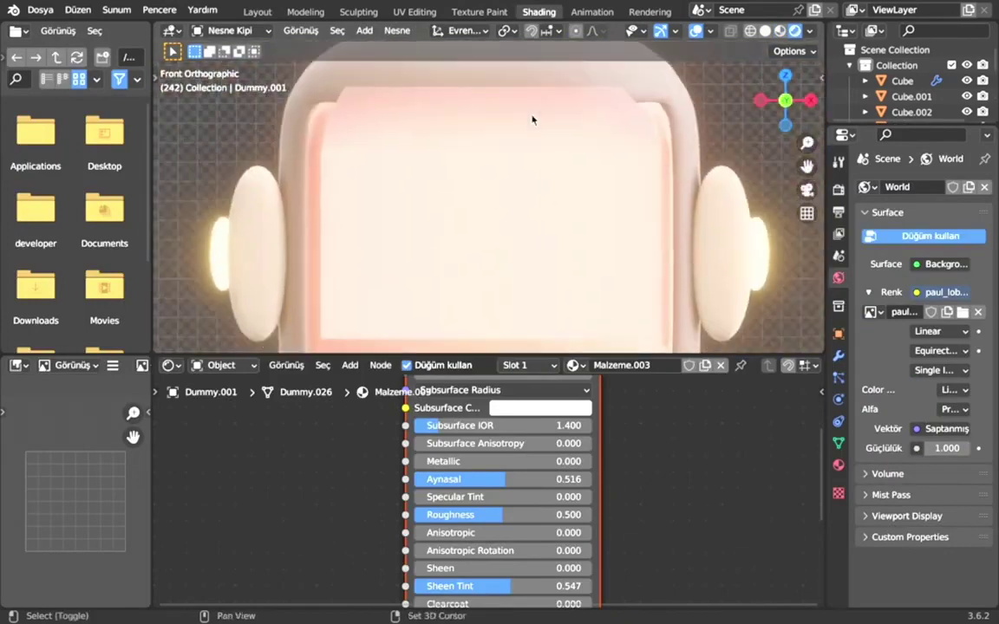
pyautogui.scroll(-1, 655, 140)
pyautogui.press('g')
pyautogui.press('z')
pyautogui.click(579, 208)
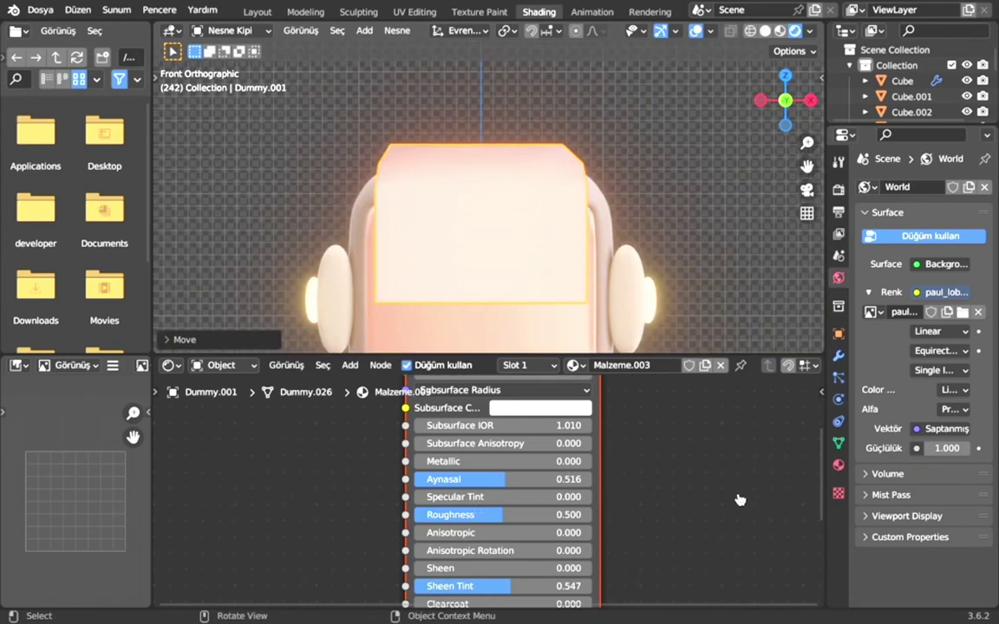
# Replace the Principled BSDF with a Glass BSDF node, setting its IOR and a peach colour
pyautogui.press('x')
pyautogui.hotkey('shift', 'a')
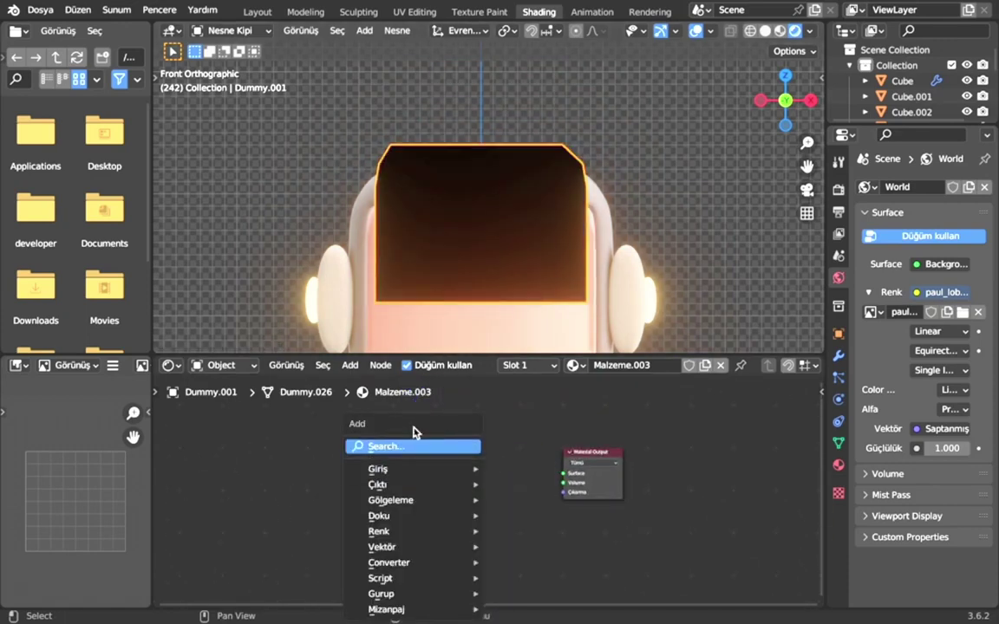
pyautogui.write('gla')
pyautogui.click(436, 460)
pyautogui.click(482, 541)
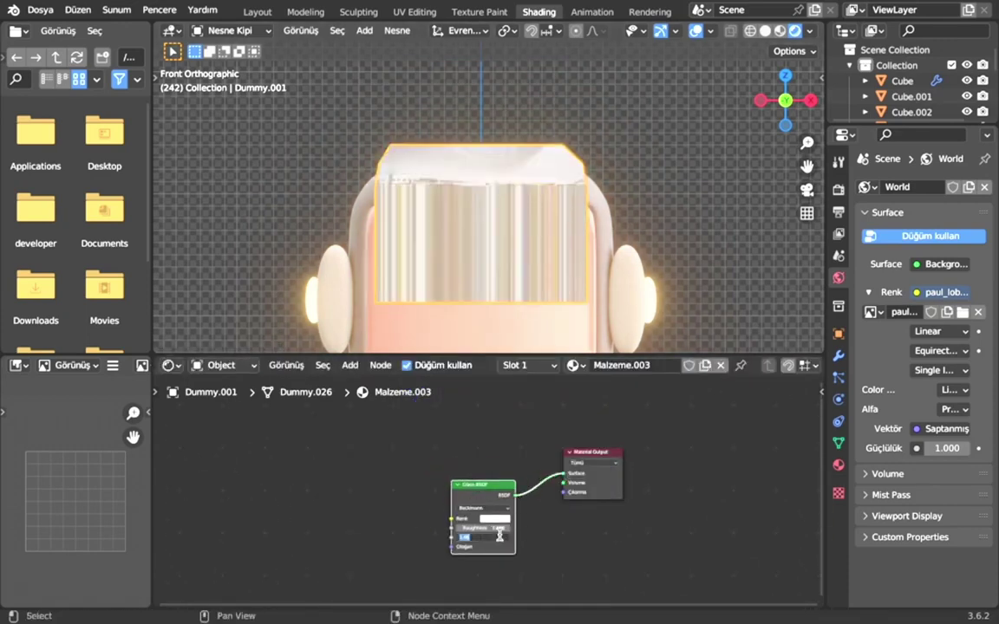
pyautogui.press('Return')
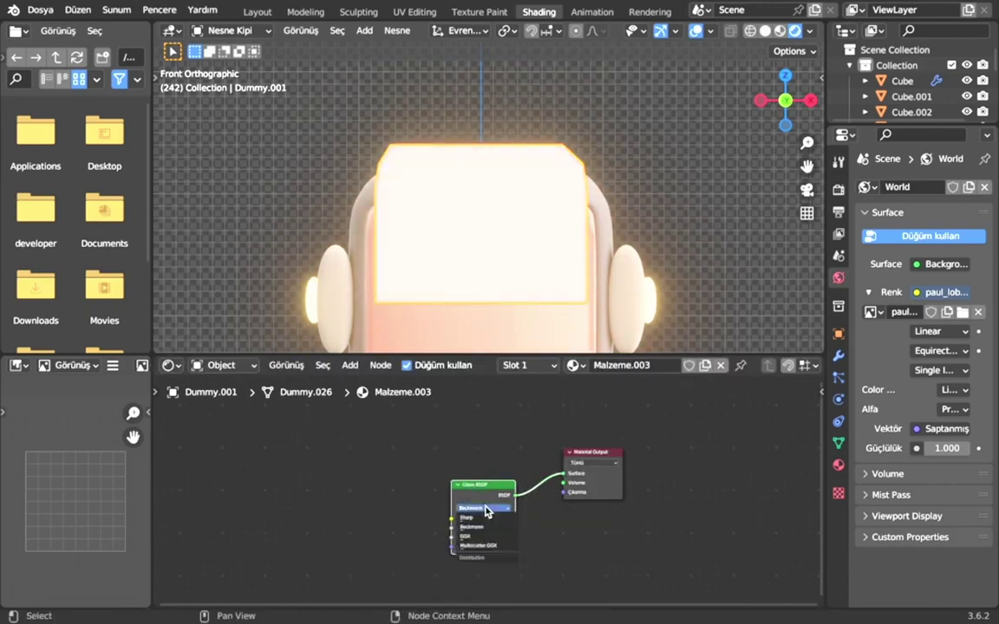
pyautogui.click(495, 519)
pyautogui.click(520, 432)
pyautogui.moveTo(610, 267); pyautogui.dragTo(693, 277, button='middle')
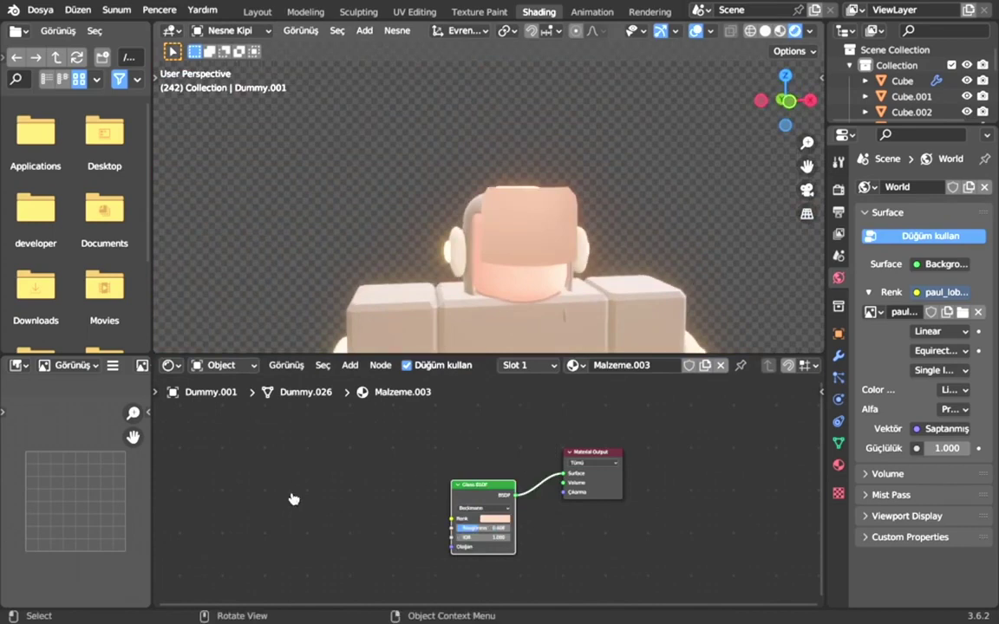
# Undo the Glass BSDF trial to restore the Principled BSDF material
pyautogui.hotkey('ctrl', 'z')
pyautogui.scroll(-2, 520, 538)
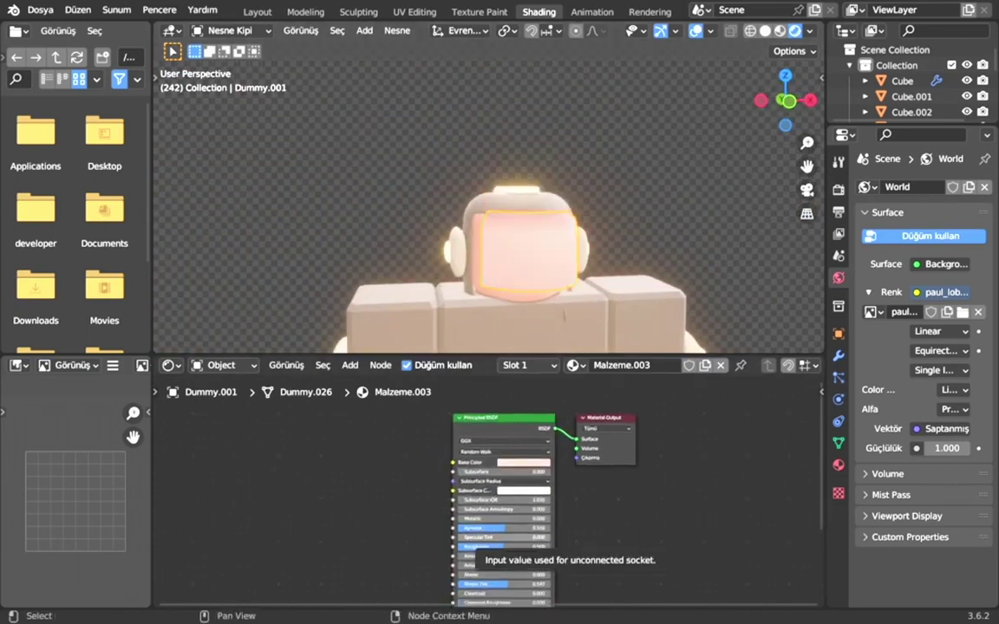
pyautogui.scroll(-3, 468, 503)
pyautogui.moveTo(574, 196); pyautogui.dragTo(570, 143, button='middle')
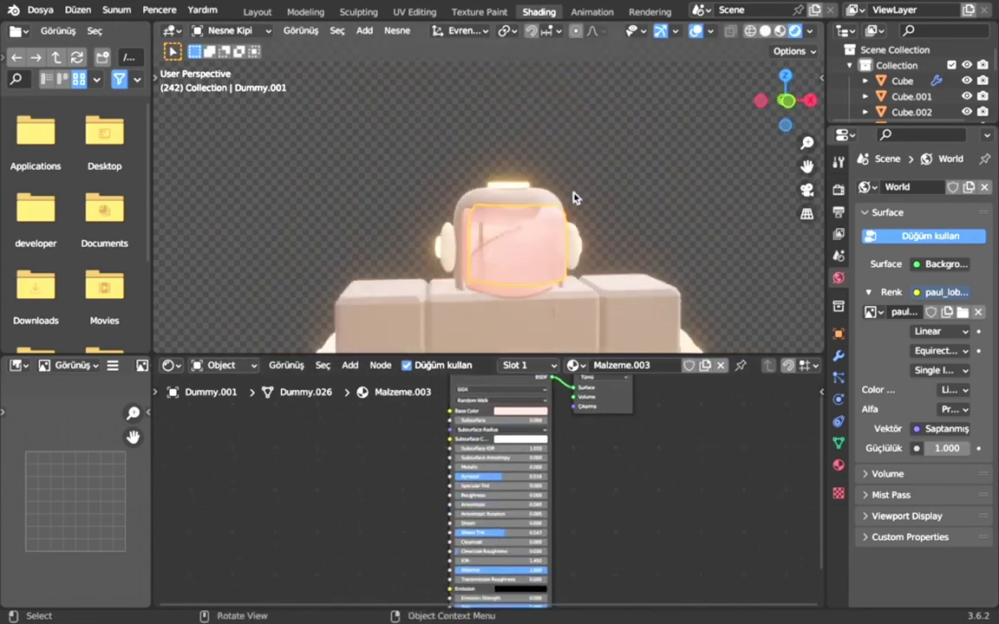
pyautogui.scroll(-3, 544, 403)
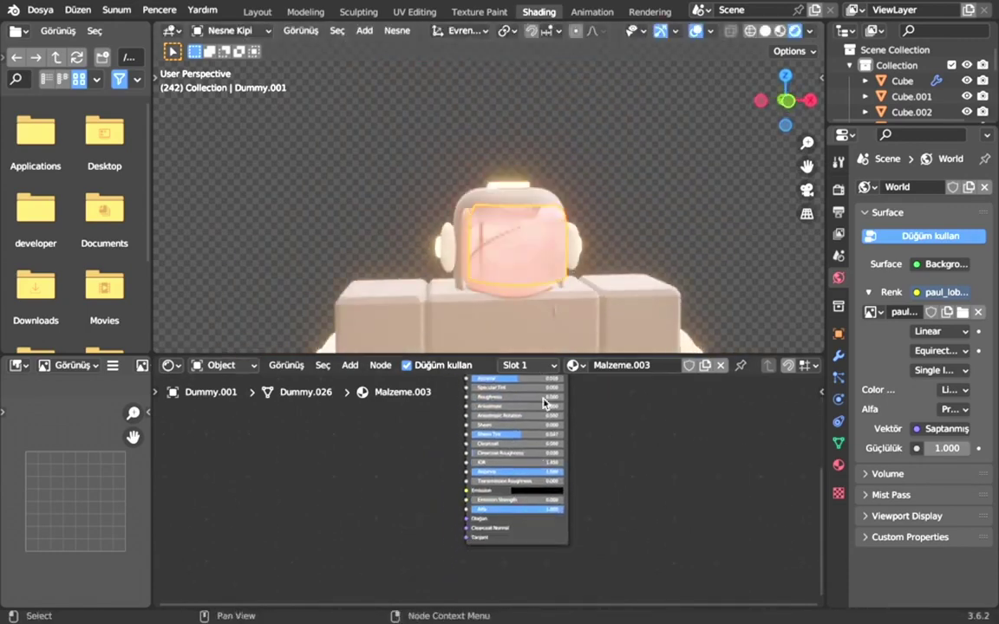
pyautogui.scroll(2, 602, 477)
pyautogui.scroll(2, 635, 497)
# Add a Mix Shader node and a Transparent BSDF node to the visor material
pyautogui.hotkey('shift', 'a')
pyautogui.write('mix')
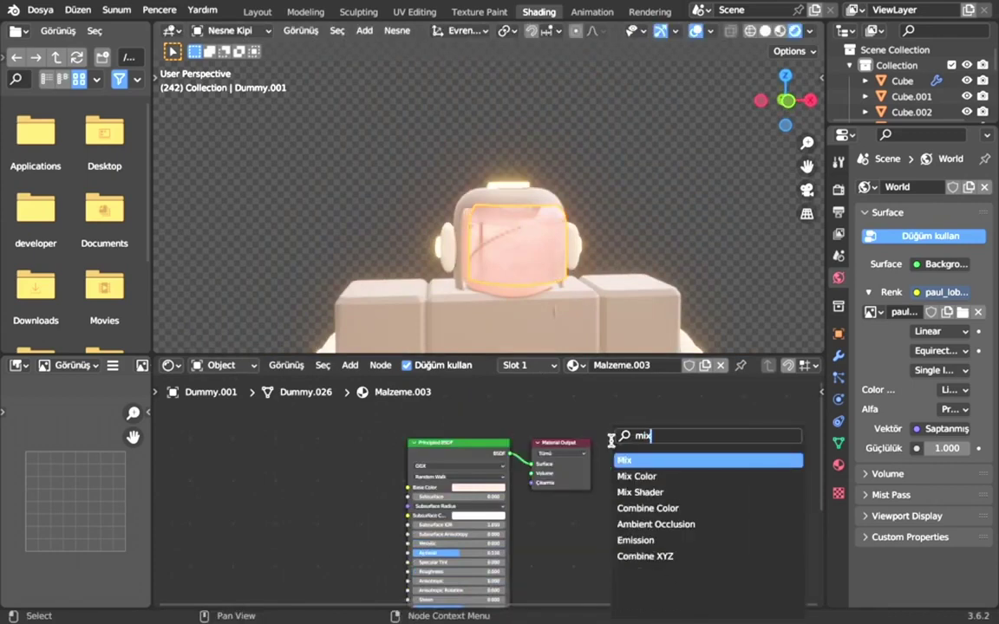
pyautogui.write('c')
pyautogui.click(636, 476)
pyautogui.click(593, 571)
pyautogui.hotkey('shift', 'a')
pyautogui.write('trans')
pyautogui.press('Return')
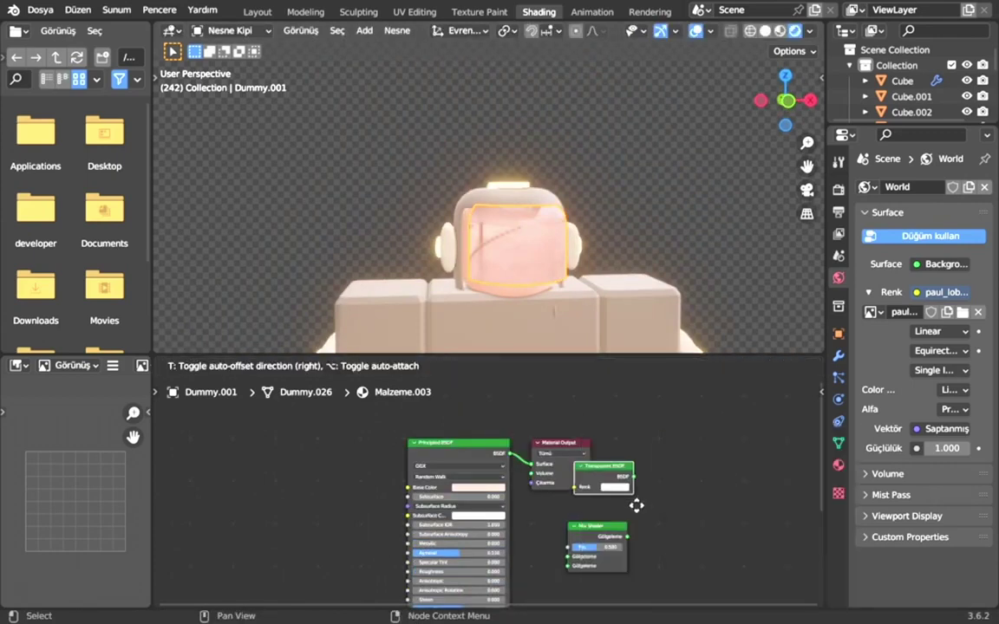
pyautogui.click(631, 521)
# Insert the Mix Shader between Principled BSDF and Material Output, with factor 1.000
pyautogui.moveTo(560, 450)
pyautogui.mouseDown()
pyautogui.moveTo(664, 433)
pyautogui.moveTo(716, 463)
pyautogui.mouseUp()
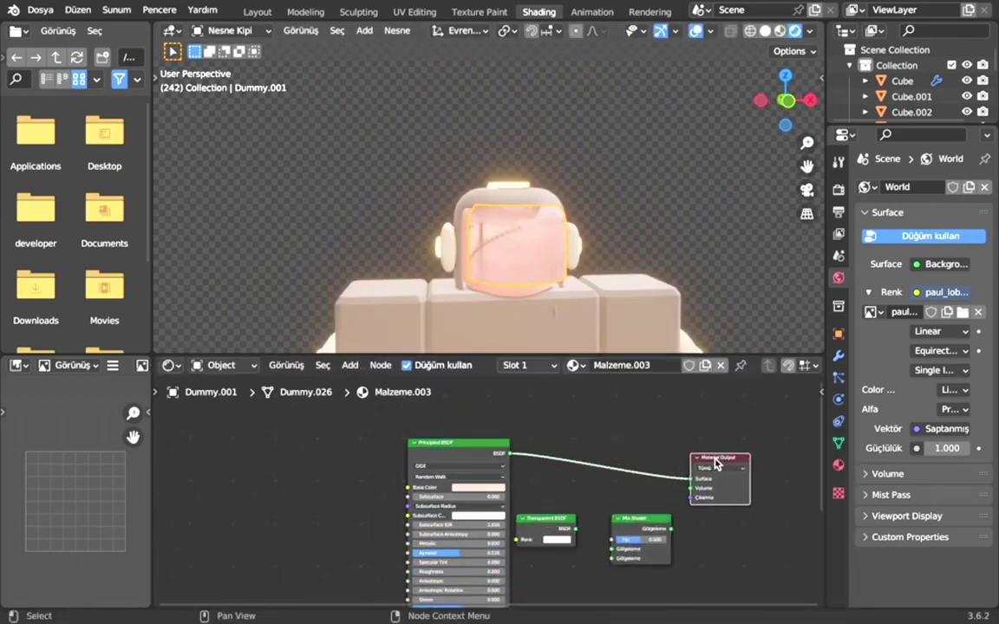
pyautogui.moveTo(643, 521); pyautogui.dragTo(583, 439)
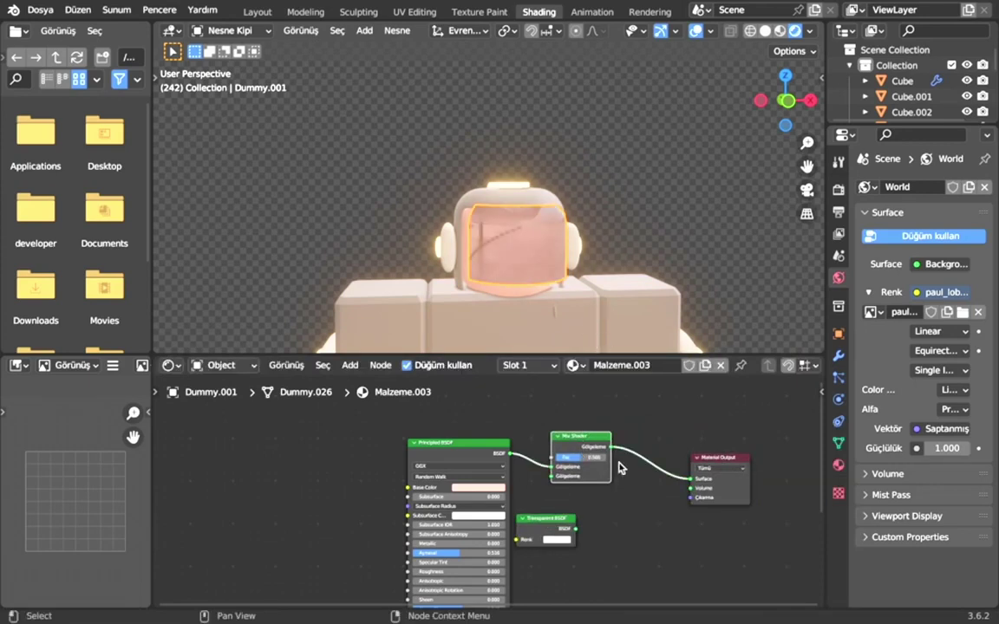
pyautogui.moveTo(526, 466)
pyautogui.mouseDown()
pyautogui.moveTo(543, 455)
pyautogui.moveTo(476, 452)
pyautogui.mouseUp()
pyautogui.moveTo(603, 568); pyautogui.dragTo(549, 526, button='middle')
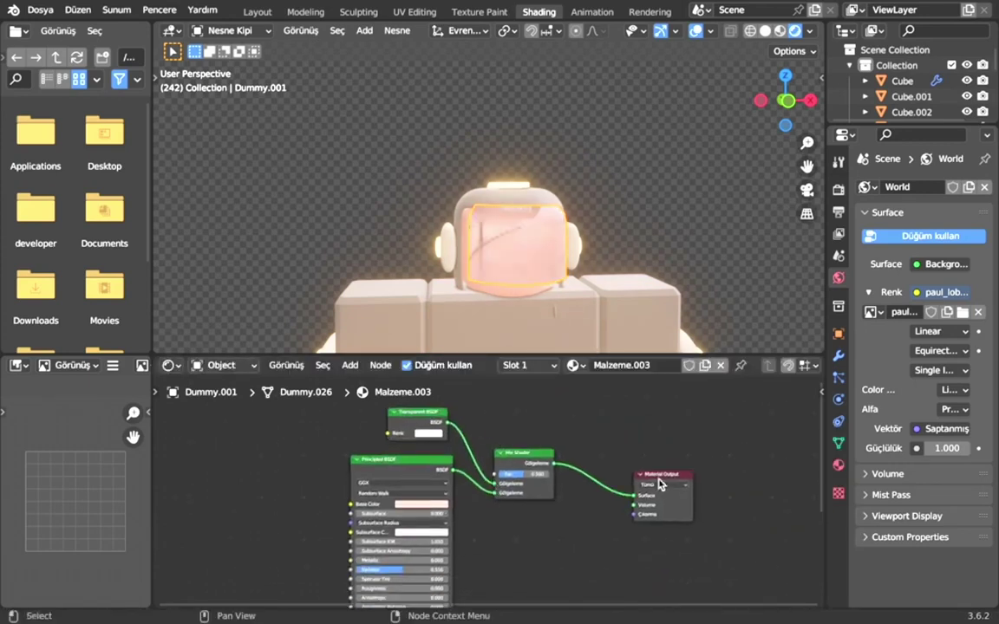
pyautogui.moveTo(663, 475); pyautogui.dragTo(606, 459)
pyautogui.moveTo(597, 200); pyautogui.dragTo(598, 203, button='middle')
pyautogui.moveTo(526, 486); pyautogui.dragTo(535, 470, button='middle')
pyautogui.moveTo(523, 459); pyautogui.dragTo(555, 459)
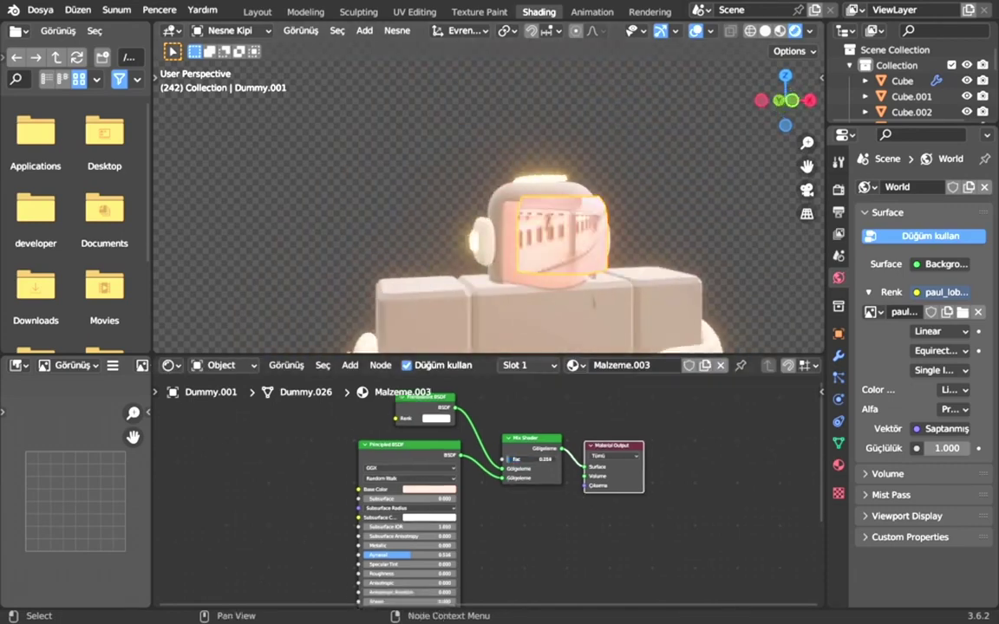
pyautogui.moveTo(537, 260)
pyautogui.mouseDown(button='middle')
pyautogui.moveTo(579, 215)
pyautogui.moveTo(658, 246)
pyautogui.mouseUp(button='middle')
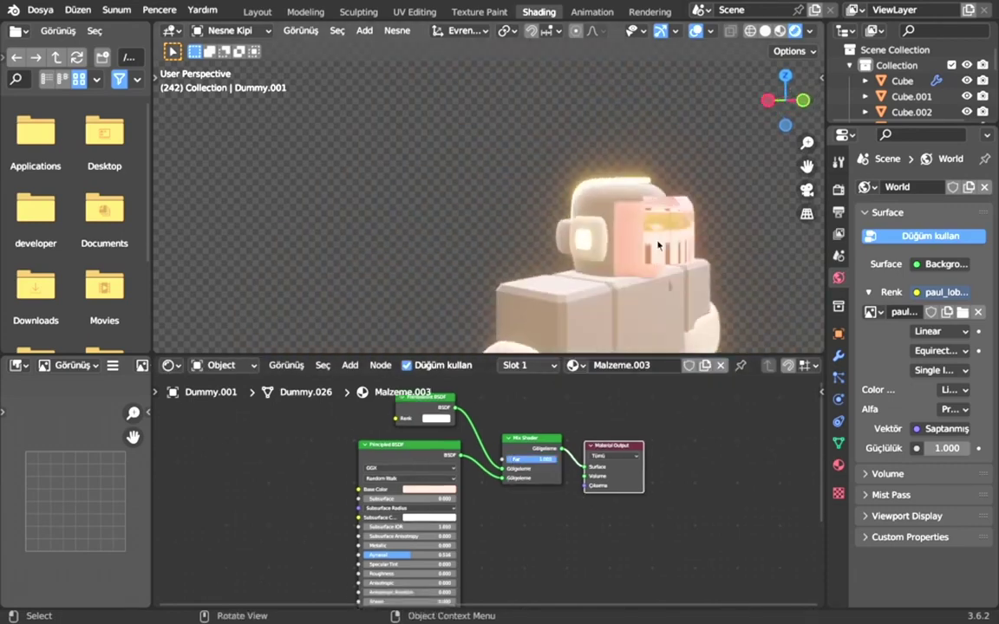
# Set the visor material's blend mode to Alpha Hashed
pyautogui.click(837, 464)
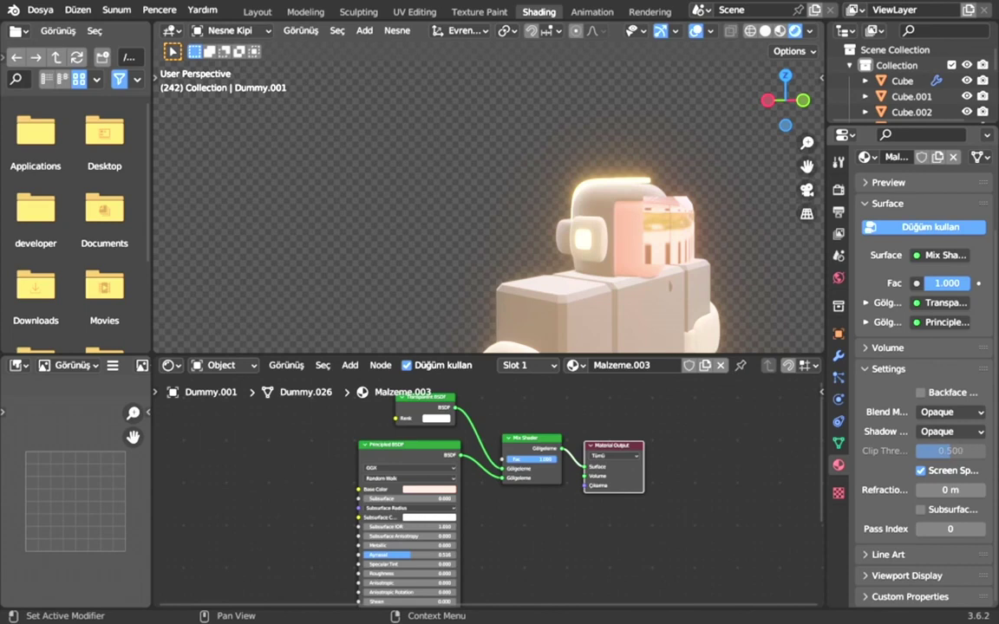
pyautogui.click(951, 412)
pyautogui.click(945, 450)
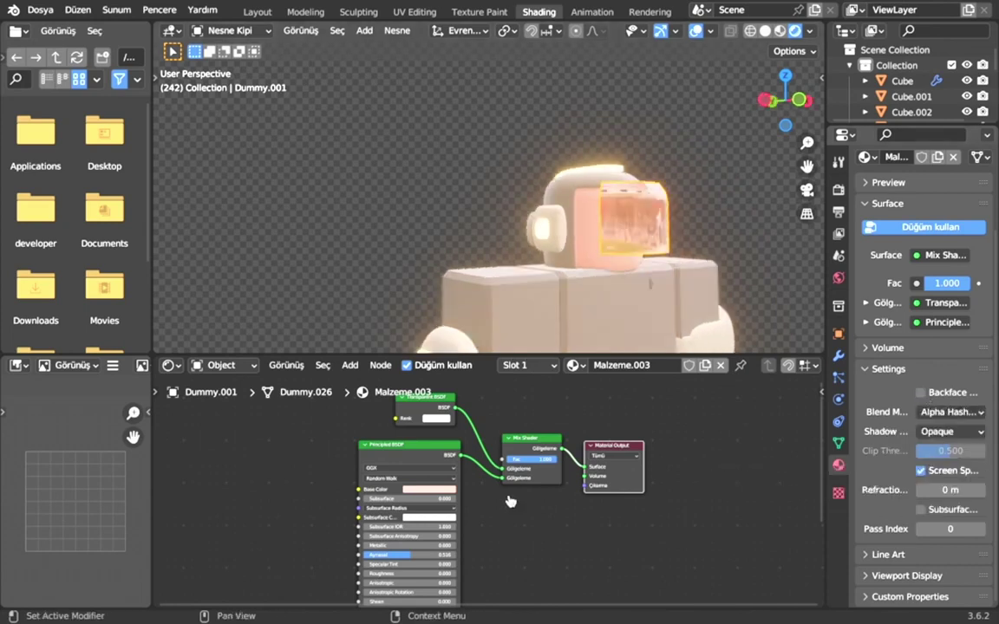
# Add a Fresnel node driving the Mix factor and feed Transparent BSDF into the first shader input
pyautogui.hotkey('shift', 'a')
pyautogui.write('fresnel')
pyautogui.press('Return')
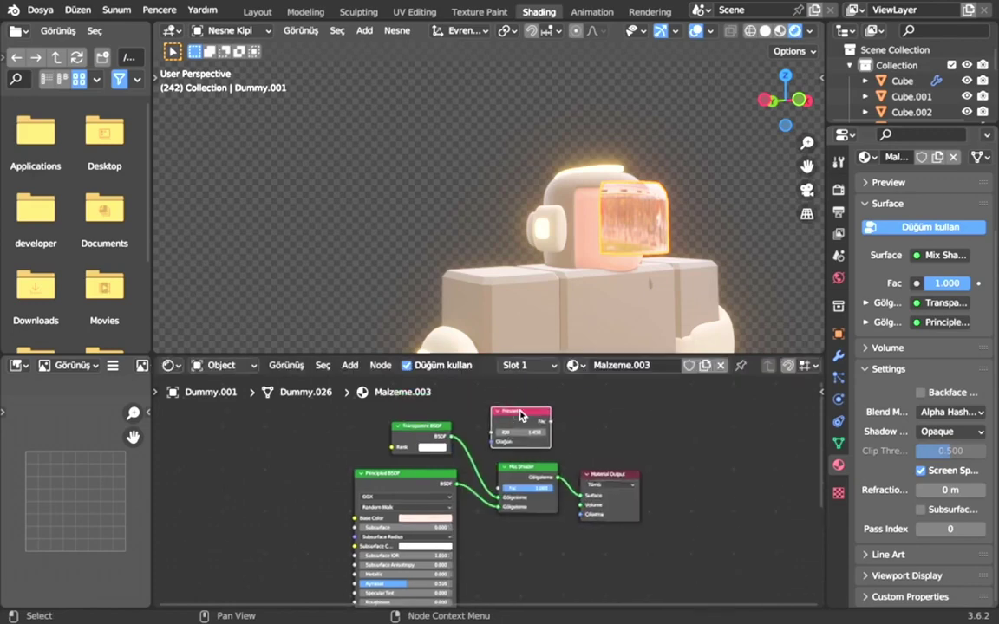
pyautogui.click(516, 425)
pyautogui.moveTo(572, 496); pyautogui.dragTo(579, 490)
pyautogui.moveTo(435, 445); pyautogui.dragTo(566, 507)
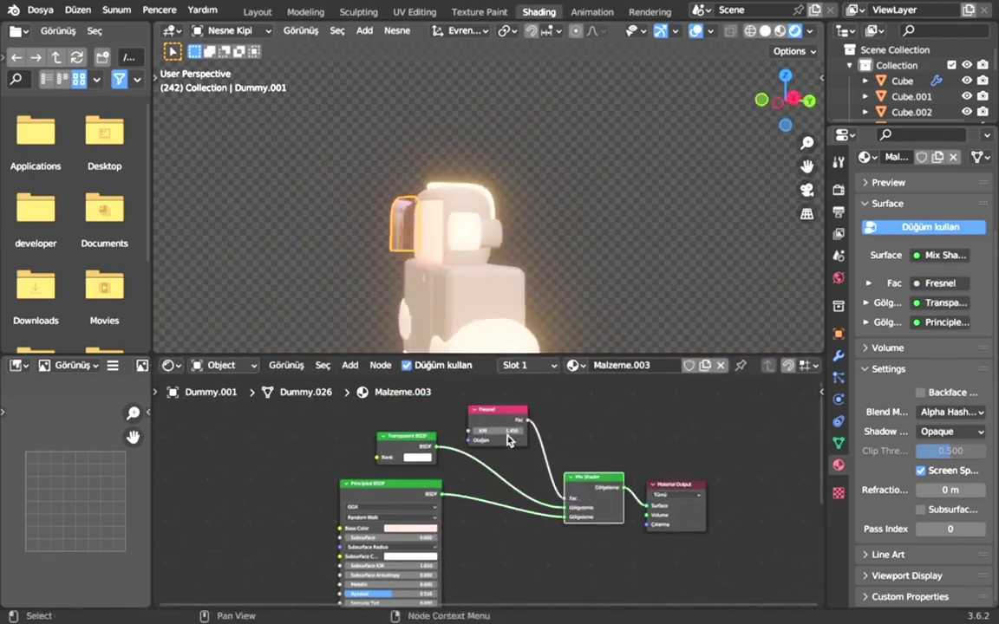
# Tint the Transparent BSDF colour pink
pyautogui.moveTo(521, 260)
pyautogui.mouseDown(button='middle')
pyautogui.moveTo(475, 289)
pyautogui.moveTo(480, 347)
pyautogui.mouseUp(button='middle')
pyautogui.click(417, 457)
pyautogui.click(461, 397)
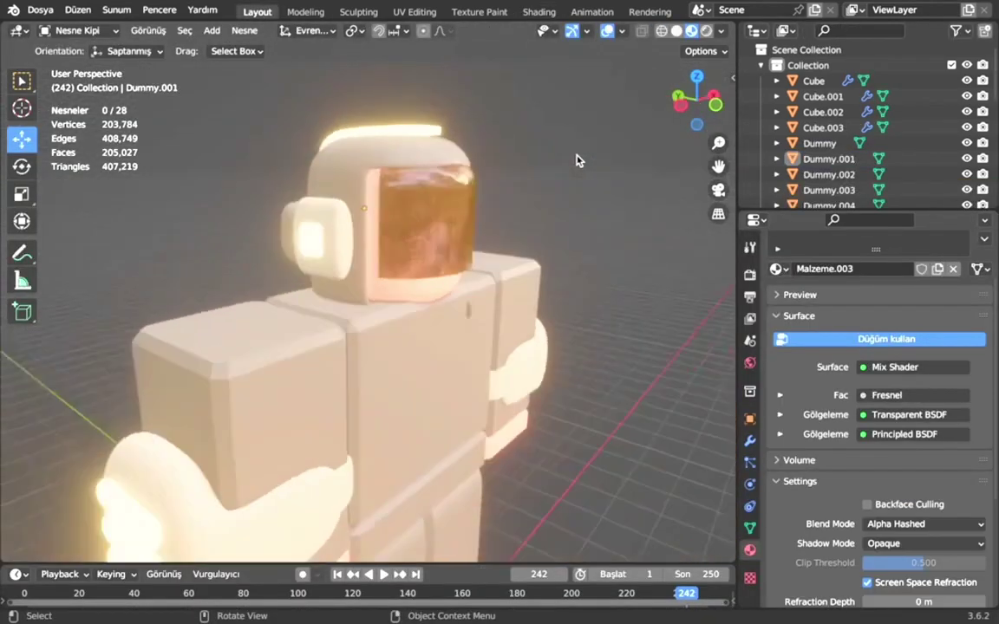
# Select the visor Dummy.001 in front view and widen it to X scale 1.088
pyautogui.moveTo(577, 161)
pyautogui.mouseDown(button='middle')
pyautogui.moveTo(382, 271)
pyautogui.moveTo(434, 243)
pyautogui.moveTo(582, 265)
pyautogui.mouseUp(button='middle')
pyautogui.press('KP_1')
pyautogui.click(408, 208)
pyautogui.press('s')
pyautogui.press('x')
pyautogui.click(491, 241)
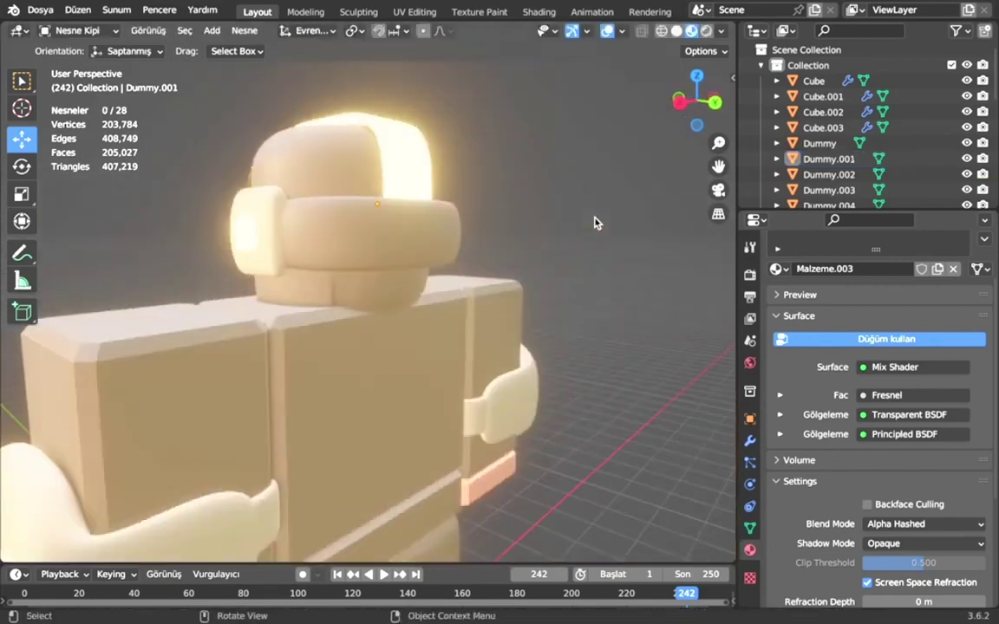
pyautogui.moveTo(594, 223); pyautogui.dragTo(352, 292, button='middle')
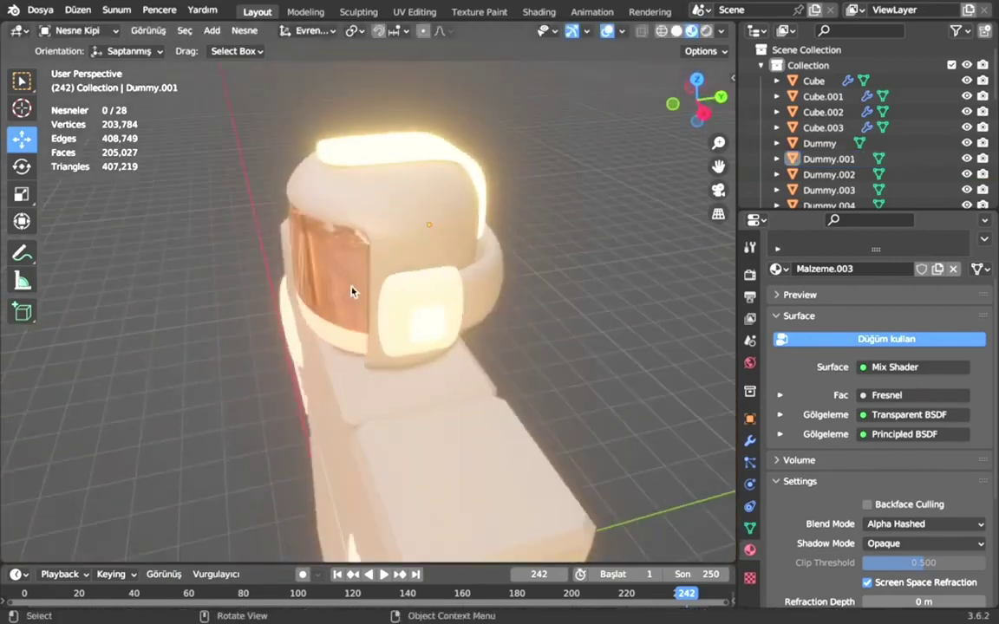